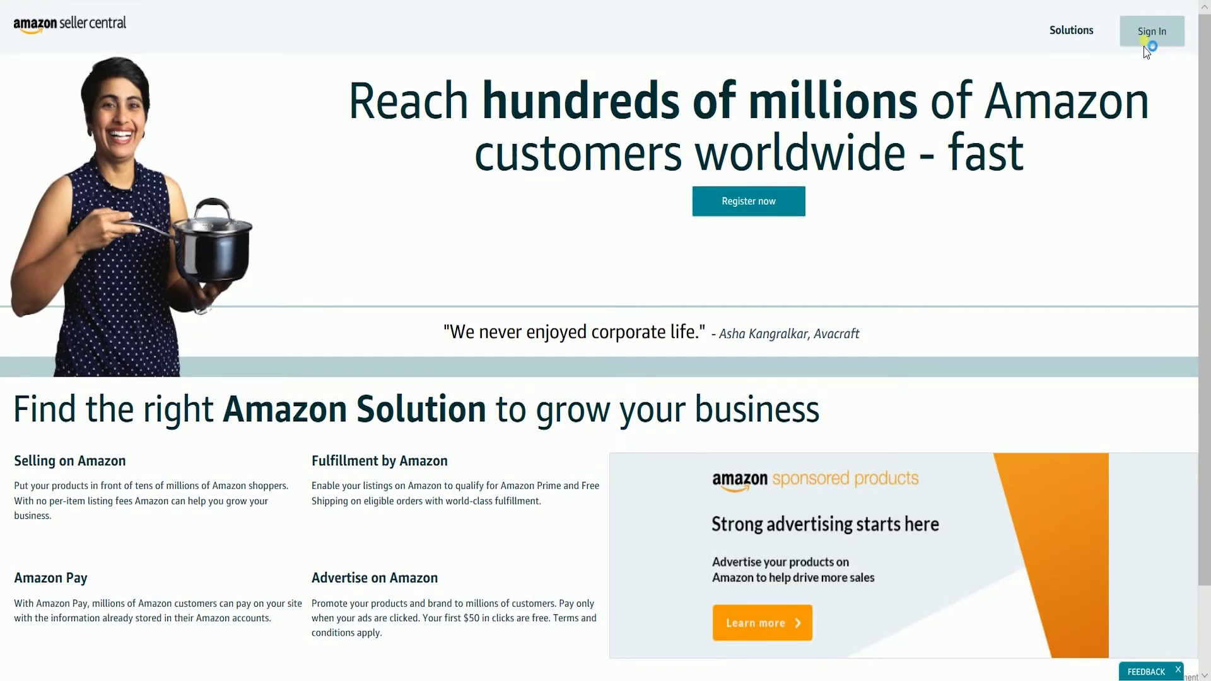
- Sign in and start a new Free Shipping promotion from the Promotions page
{"action": "left_click", "coordinate": [1146, 44]}
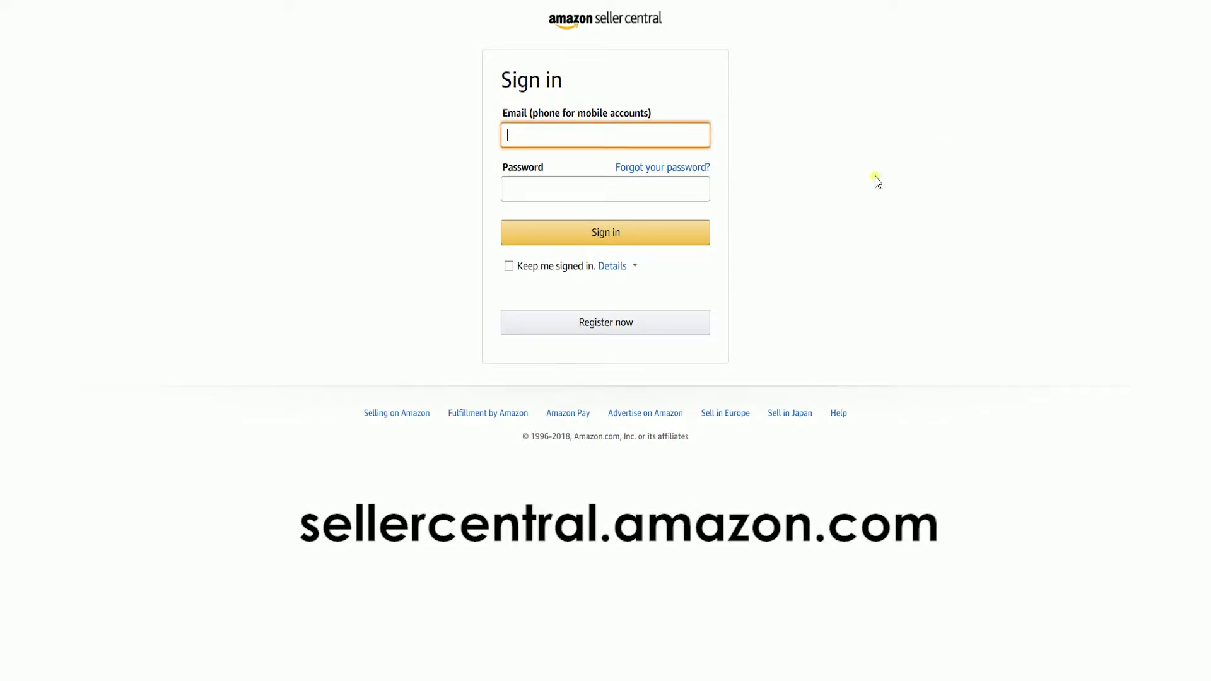
{"action": "left_click", "coordinate": [687, 232]}
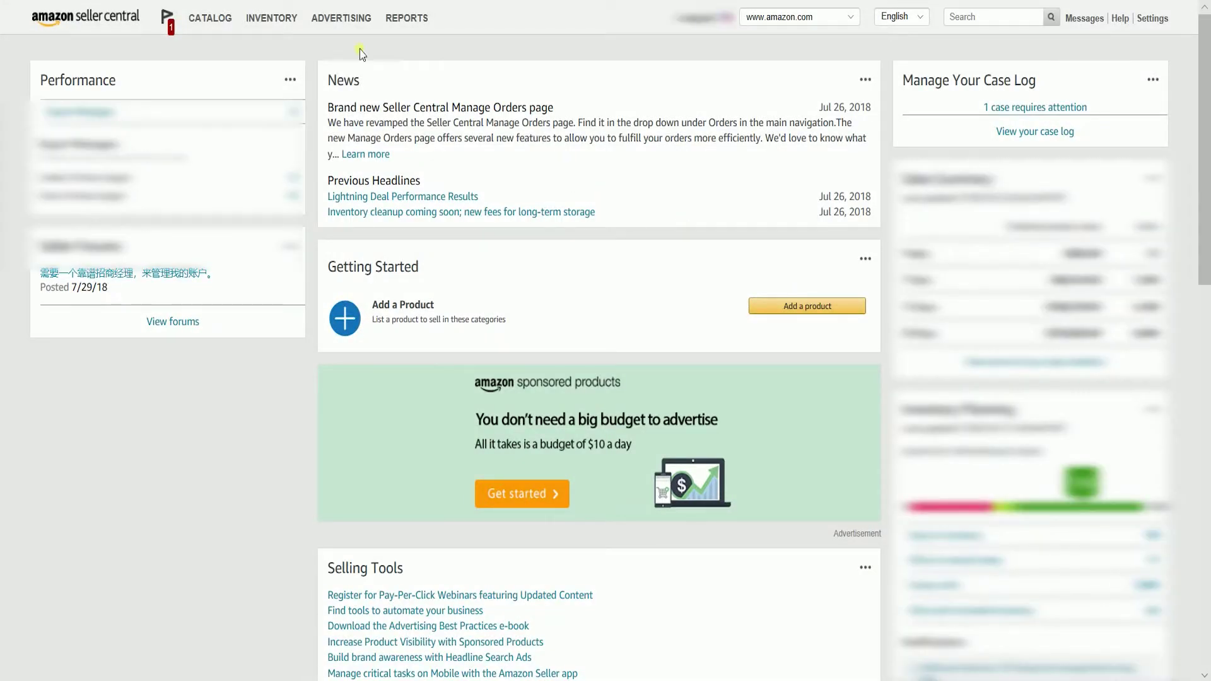
{"action": "mouse_move", "coordinate": [338, 28]}
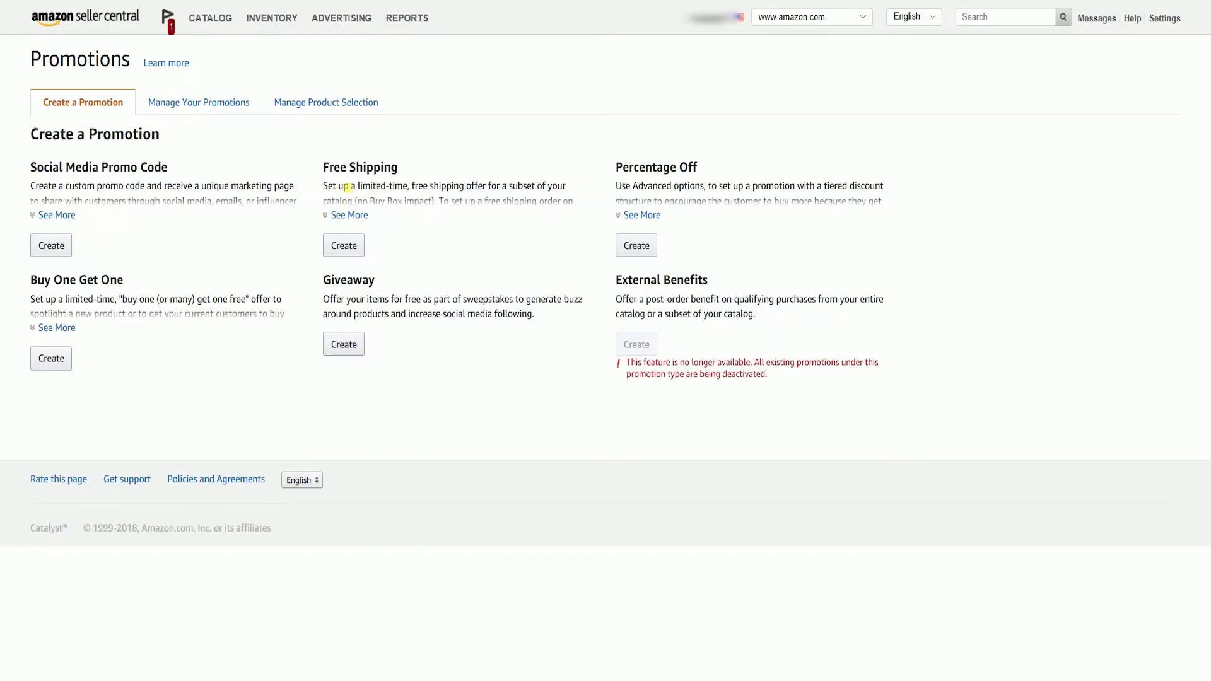
{"action": "left_click", "coordinate": [358, 215]}
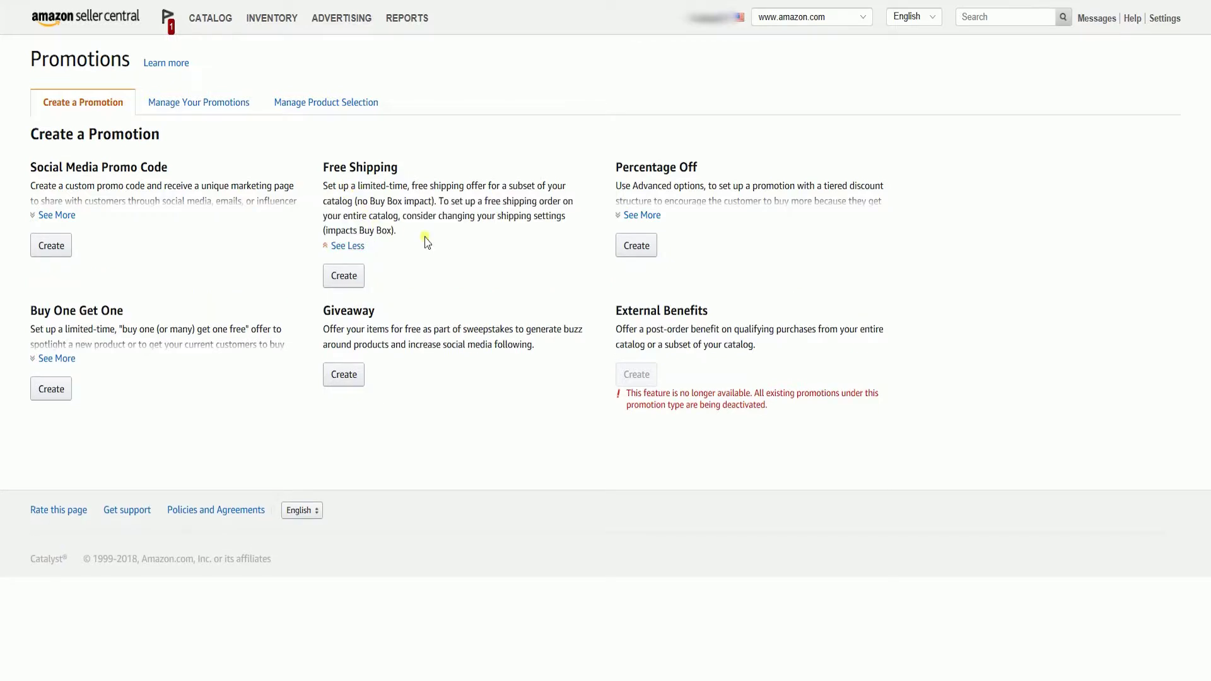
{"action": "left_click", "coordinate": [356, 280]}
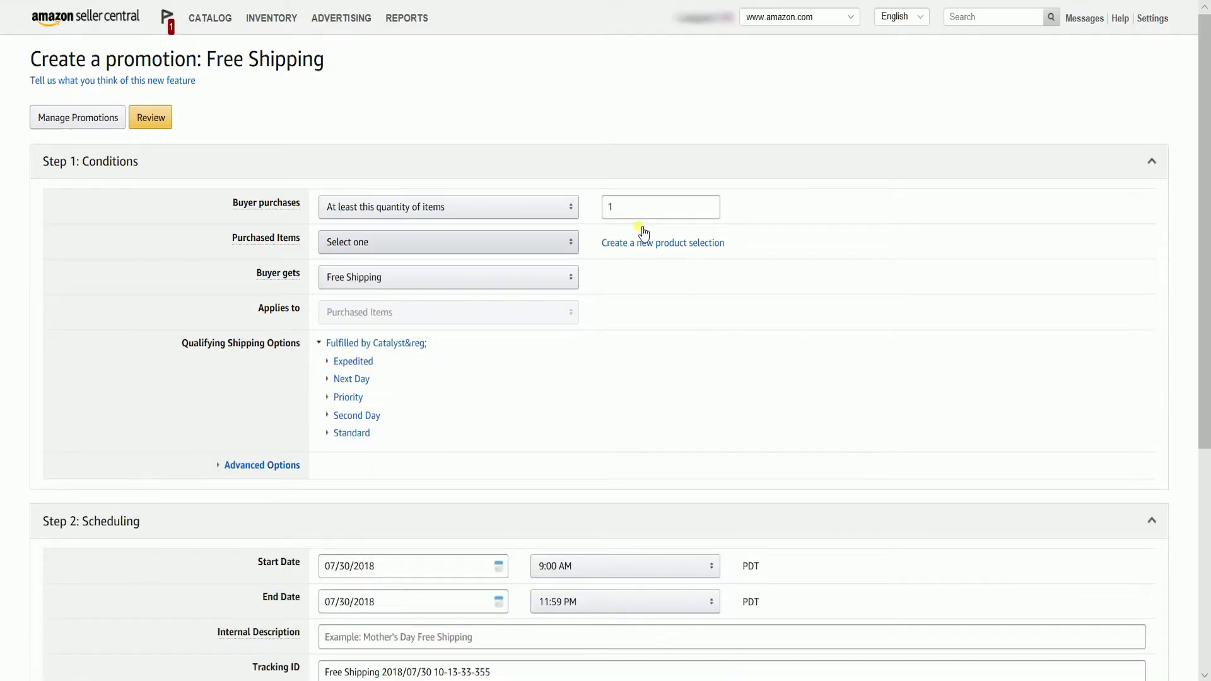
- Require buyers to purchase at least $5 (At least amount in $)
{"action": "left_click", "coordinate": [553, 207]}
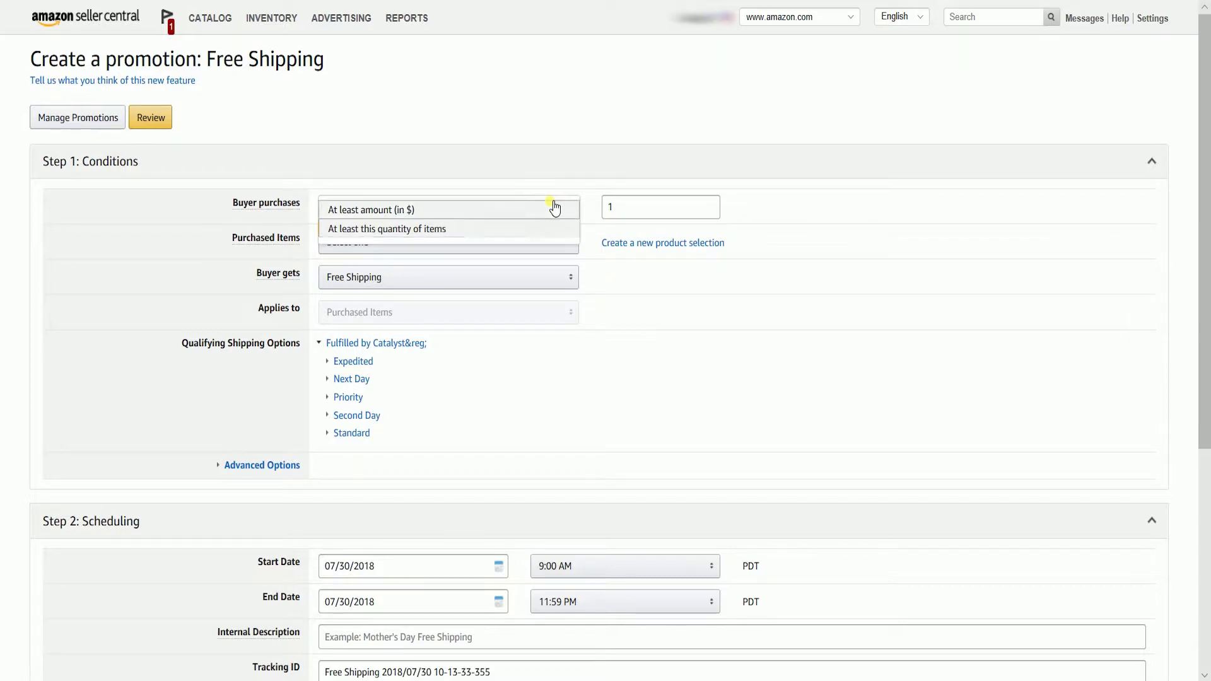
{"action": "left_click", "coordinate": [554, 205]}
{"action": "key", "text": "Tab"}
{"action": "type", "text": "5"}
{"action": "left_click", "coordinate": [252, 238]}
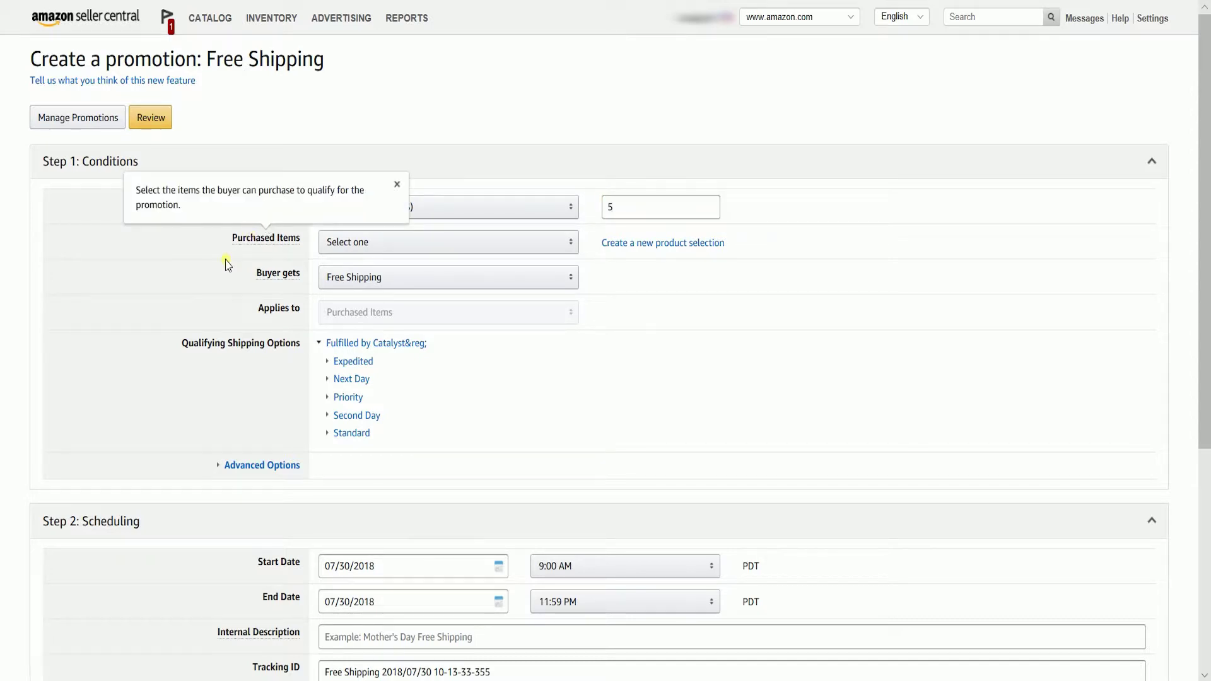
- Apply it to the Entire catalog and go to creating a new product selection
{"action": "left_click", "coordinate": [438, 242]}
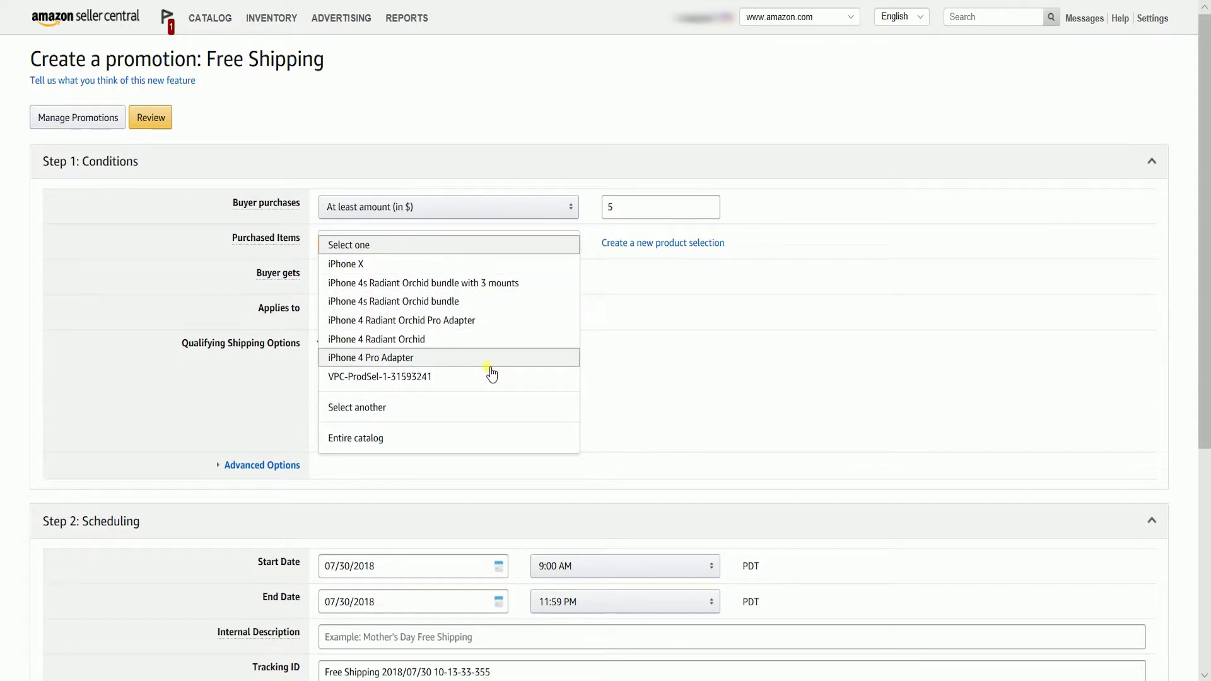
{"action": "left_click", "coordinate": [490, 437]}
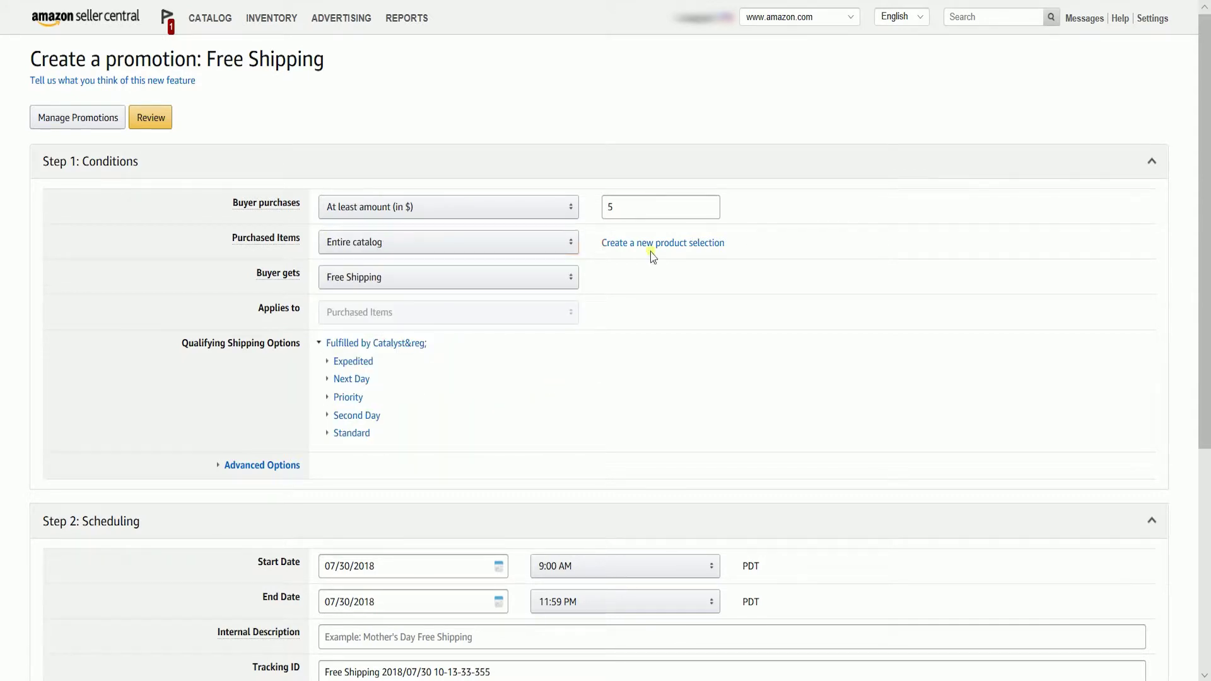
{"action": "left_click", "coordinate": [631, 243]}
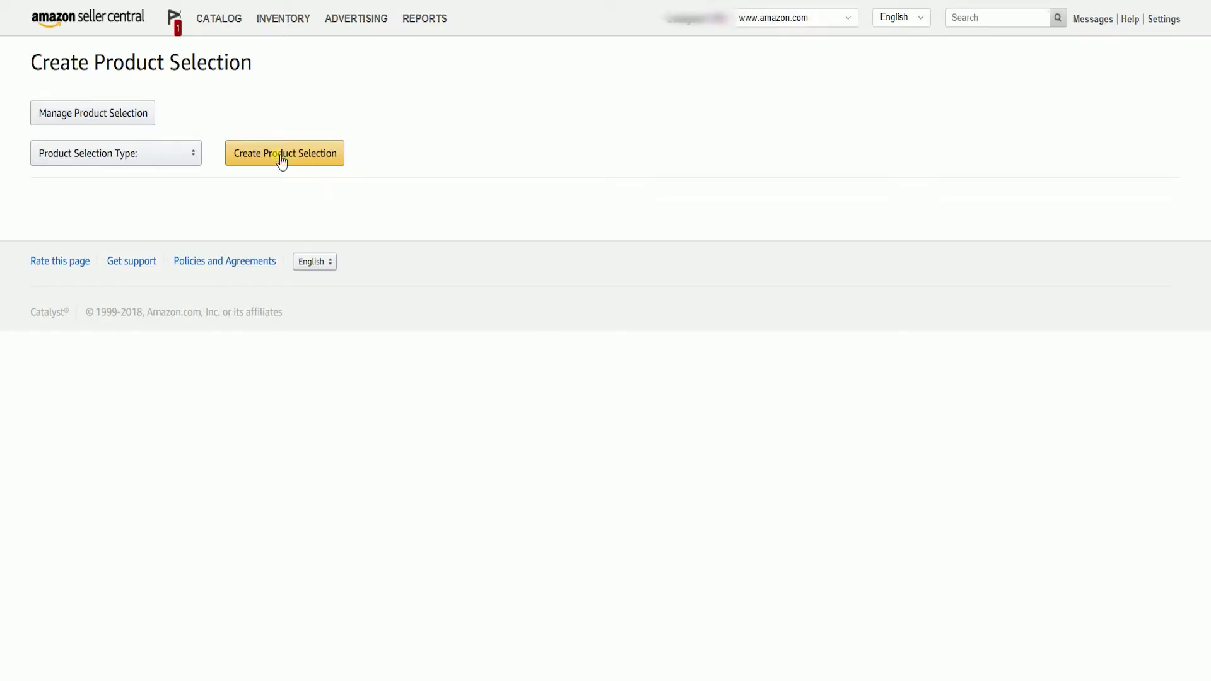
- Choose ASIN List as the product selection type and load its form
{"action": "left_click", "coordinate": [193, 152]}
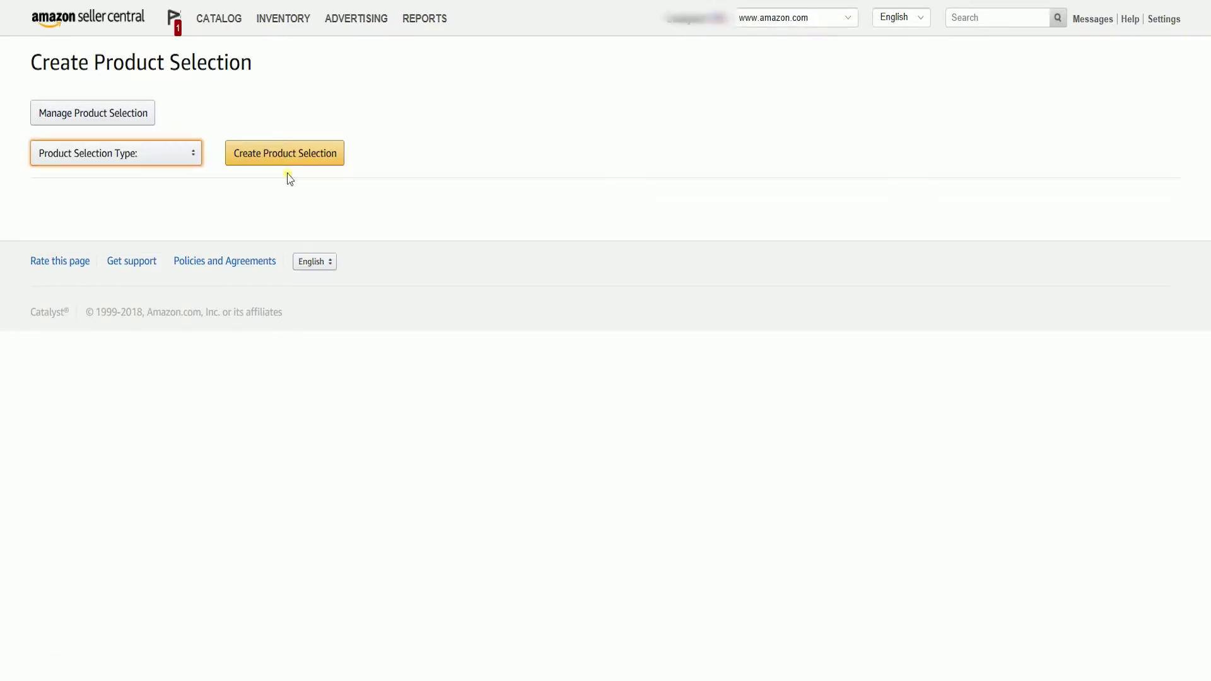
{"action": "left_click", "coordinate": [95, 156]}
{"action": "left_click", "coordinate": [94, 178]}
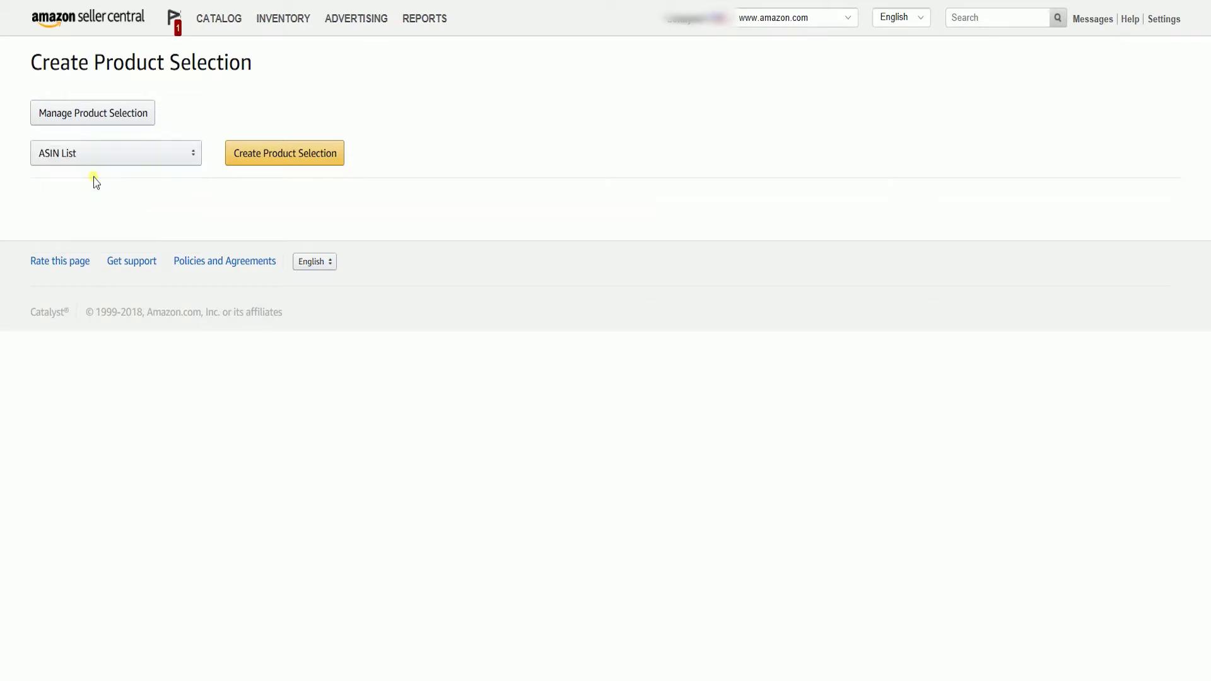
{"action": "left_click", "coordinate": [286, 161]}
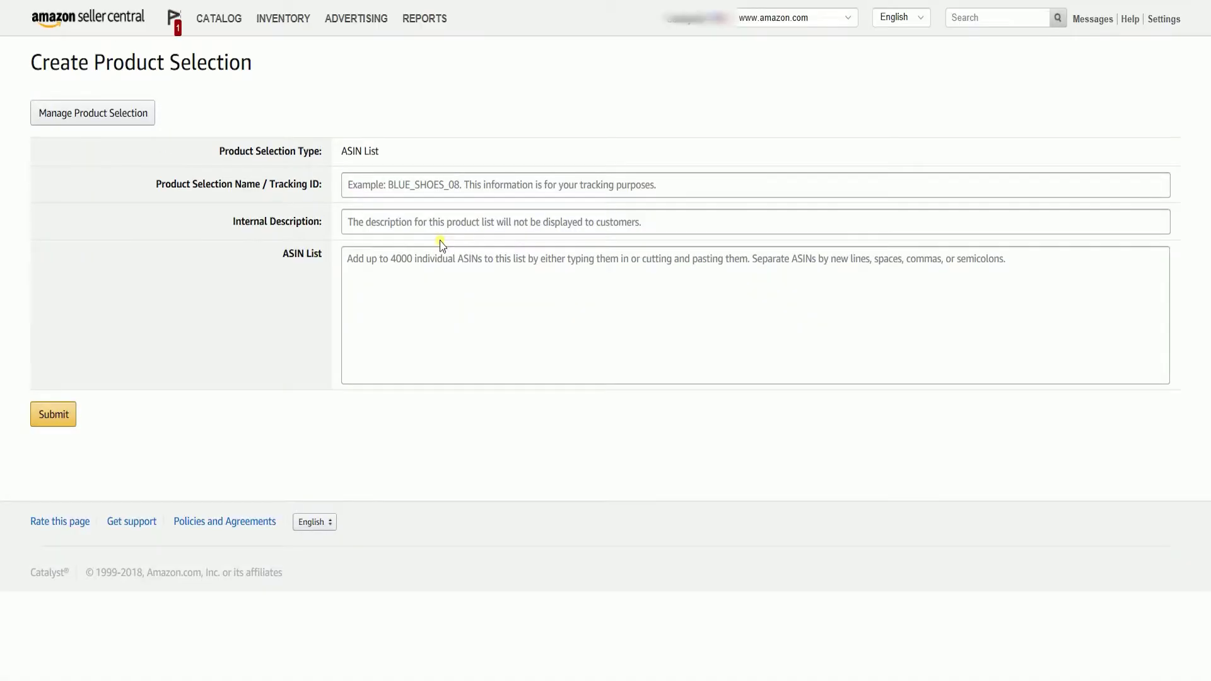
{"action": "left_click", "coordinate": [417, 186]}
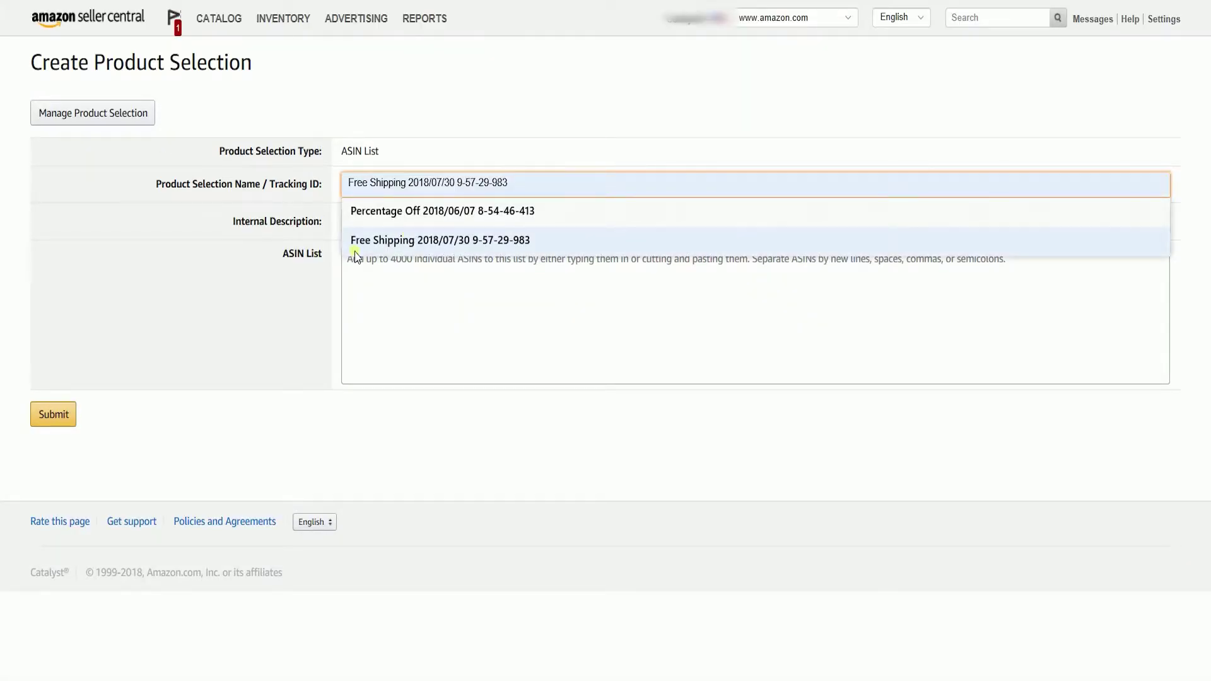
{"action": "left_click", "coordinate": [359, 240]}
{"action": "key", "text": "ctrl+a"}
{"action": "key", "text": "ctrl+c"}
{"action": "left_click", "coordinate": [483, 225]}
{"action": "key", "text": "ctrl+v"}
{"action": "left_click", "coordinate": [433, 305]}
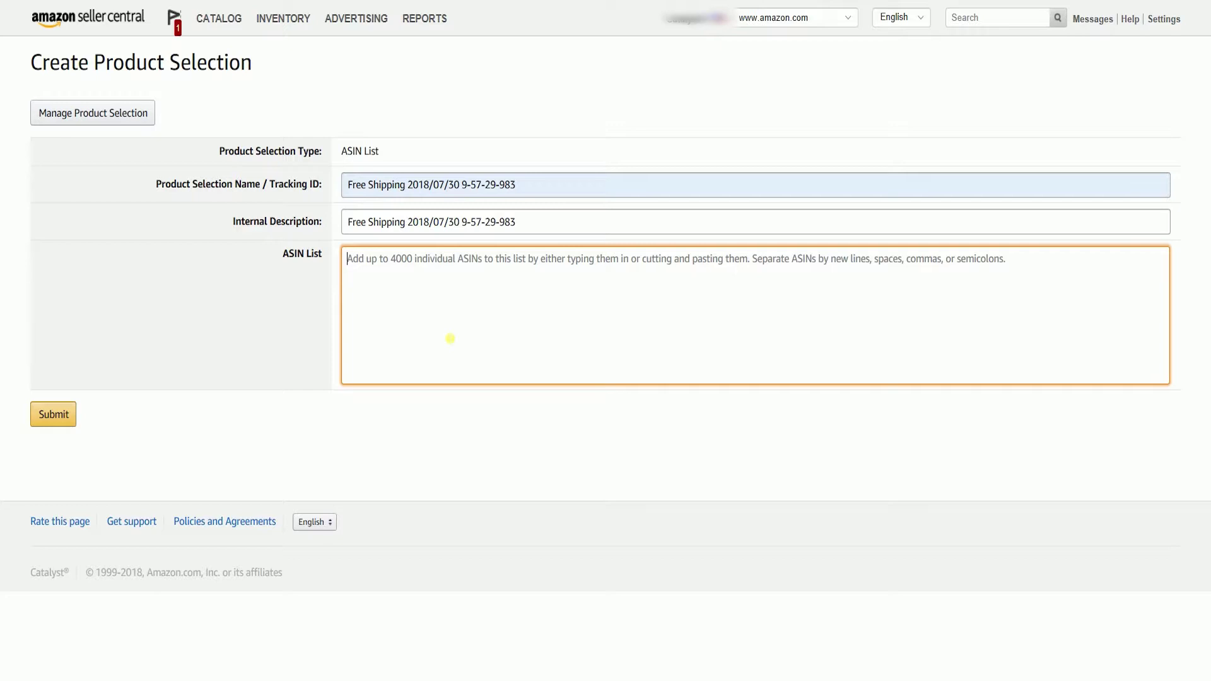
- Back on the promotion form, keep Entire catalog and check the first Standard Shipping (OR) option
{"action": "left_click", "coordinate": [61, 415]}
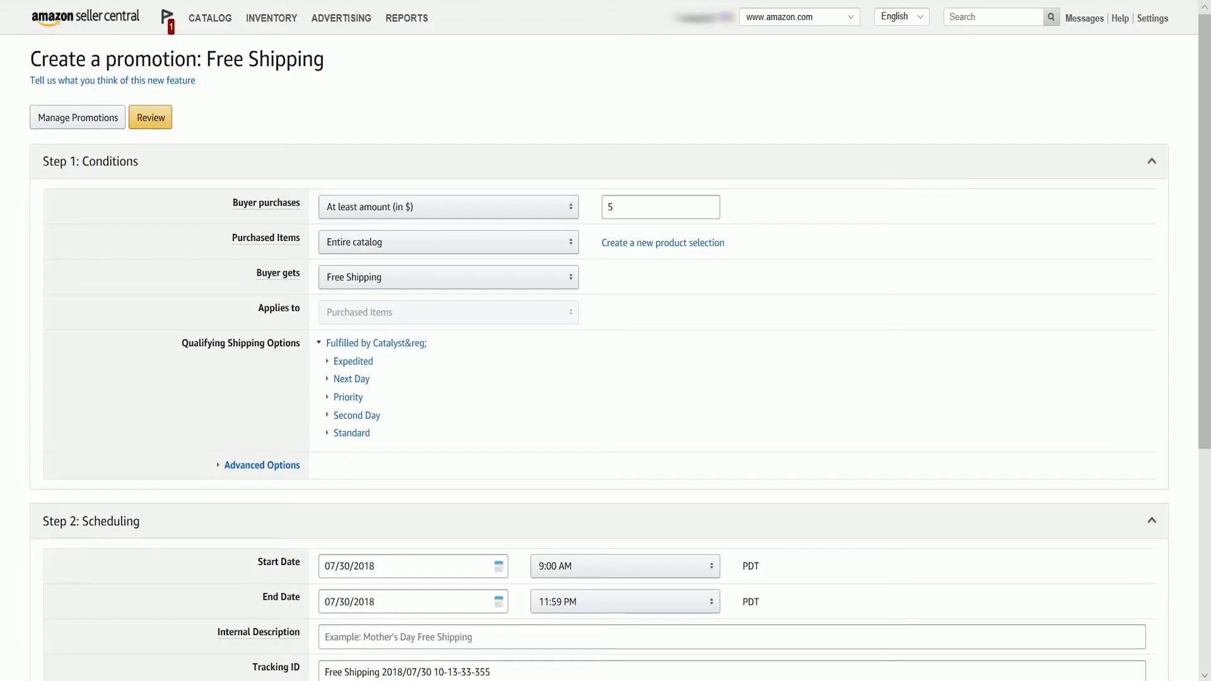
{"action": "left_click", "coordinate": [424, 246]}
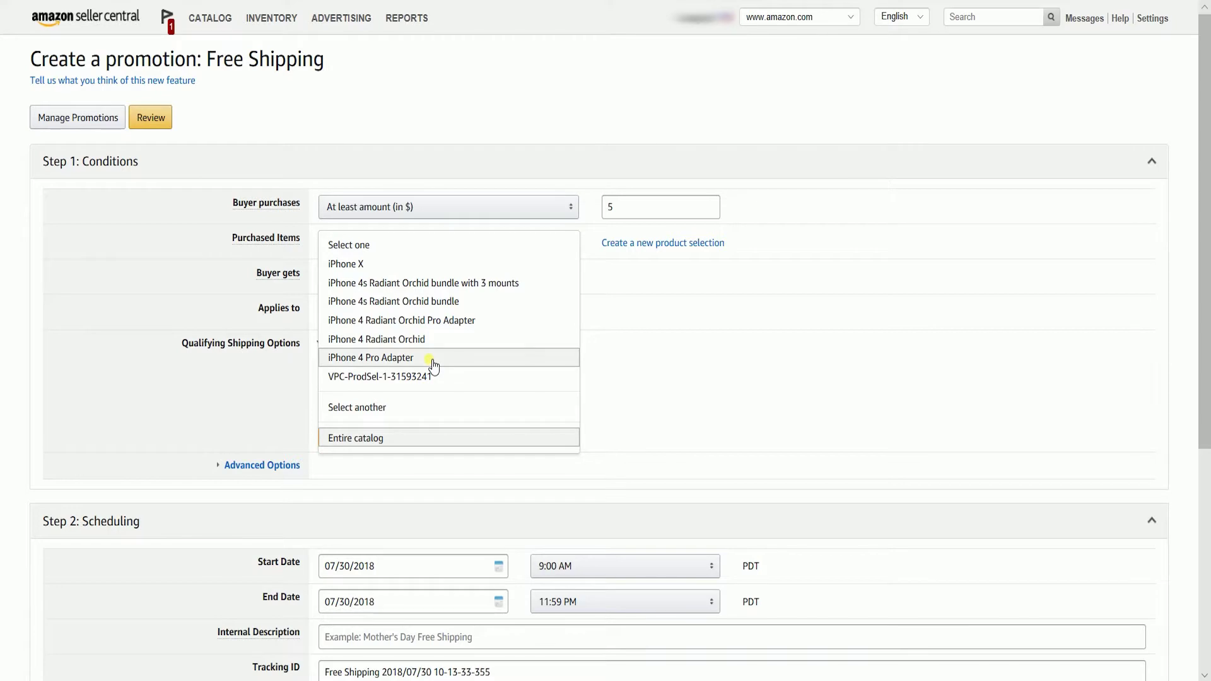
{"action": "left_click", "coordinate": [227, 410]}
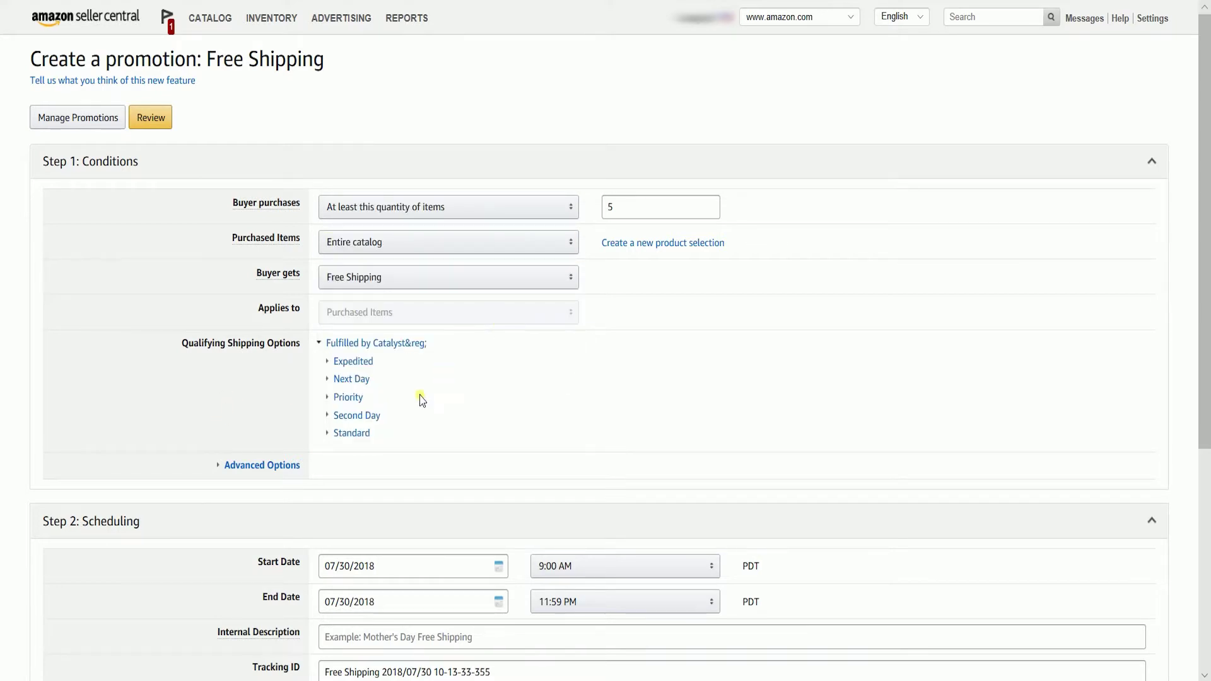
{"action": "left_click", "coordinate": [345, 435]}
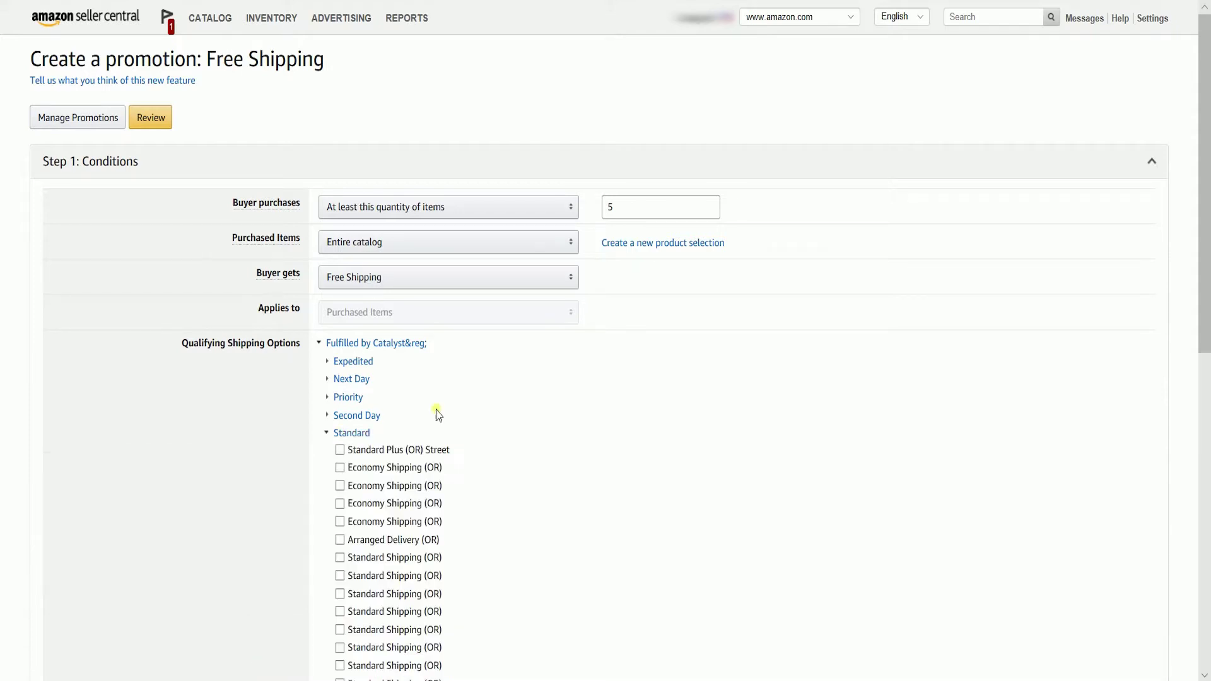
{"action": "scroll", "coordinate": [446, 414], "scroll_direction": "down", "scroll_amount": 2}
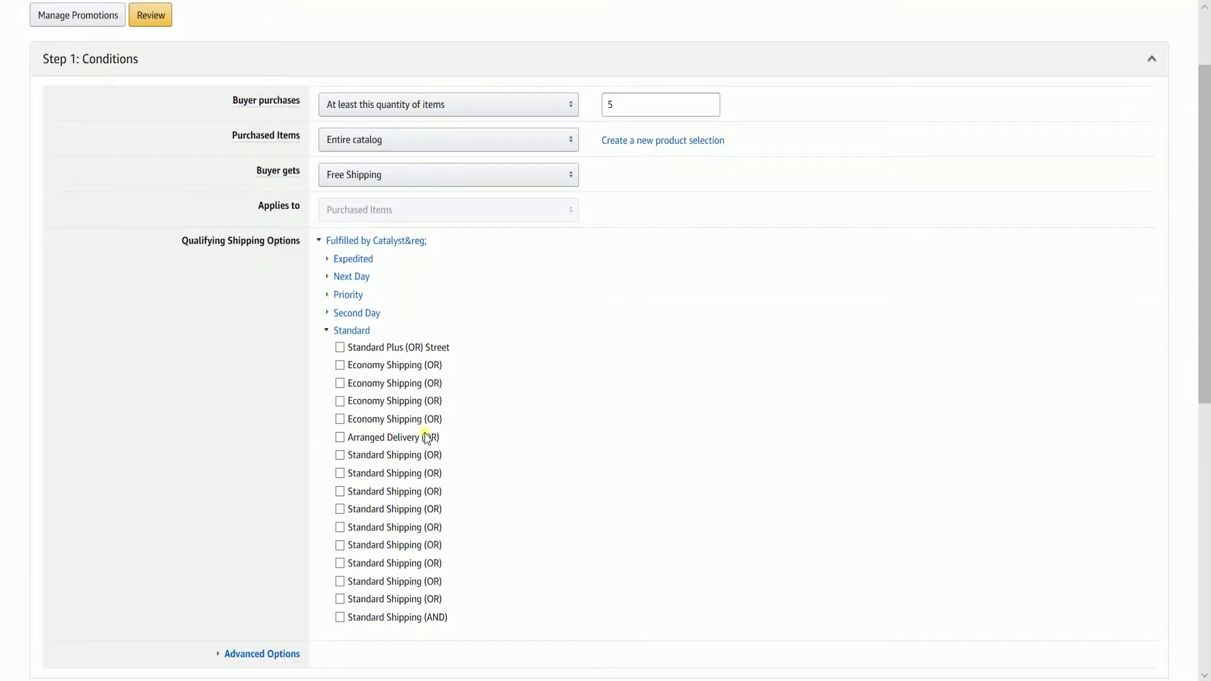
{"action": "left_click", "coordinate": [340, 455]}
{"action": "scroll", "coordinate": [250, 477], "scroll_direction": "down", "scroll_amount": 3}
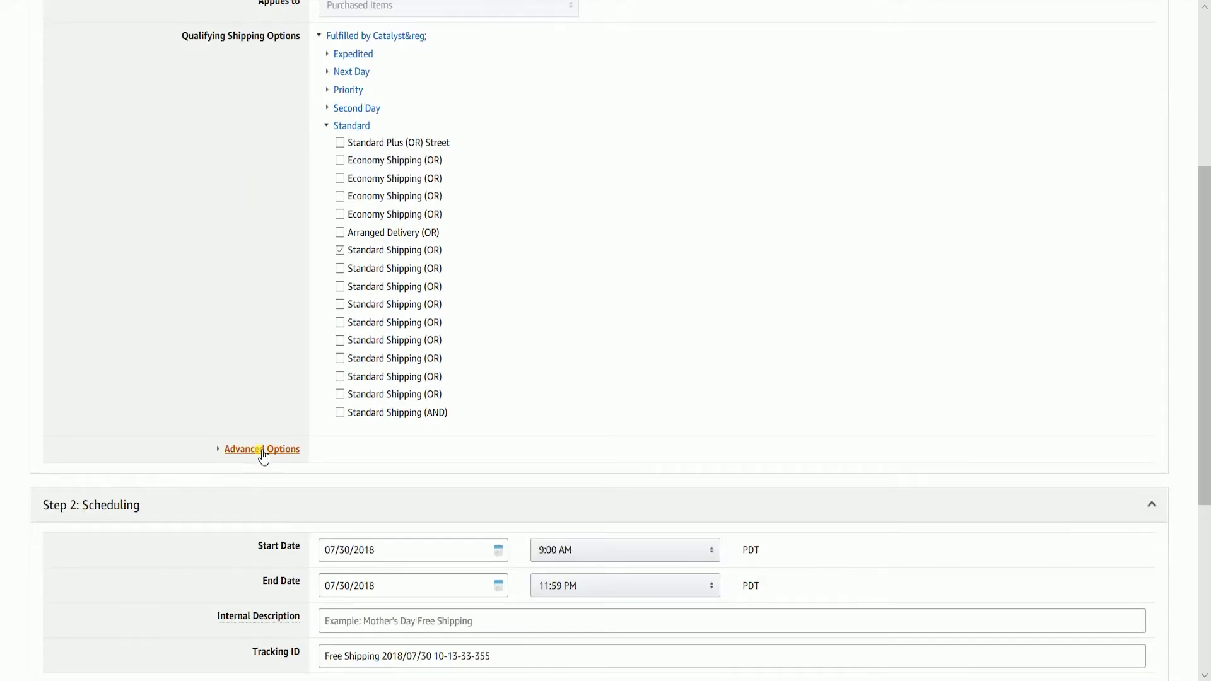
- Reveal Advanced Options and leave Exclude Items at 'Select one'
{"action": "left_click", "coordinate": [262, 453]}
{"action": "left_click", "coordinate": [386, 481]}
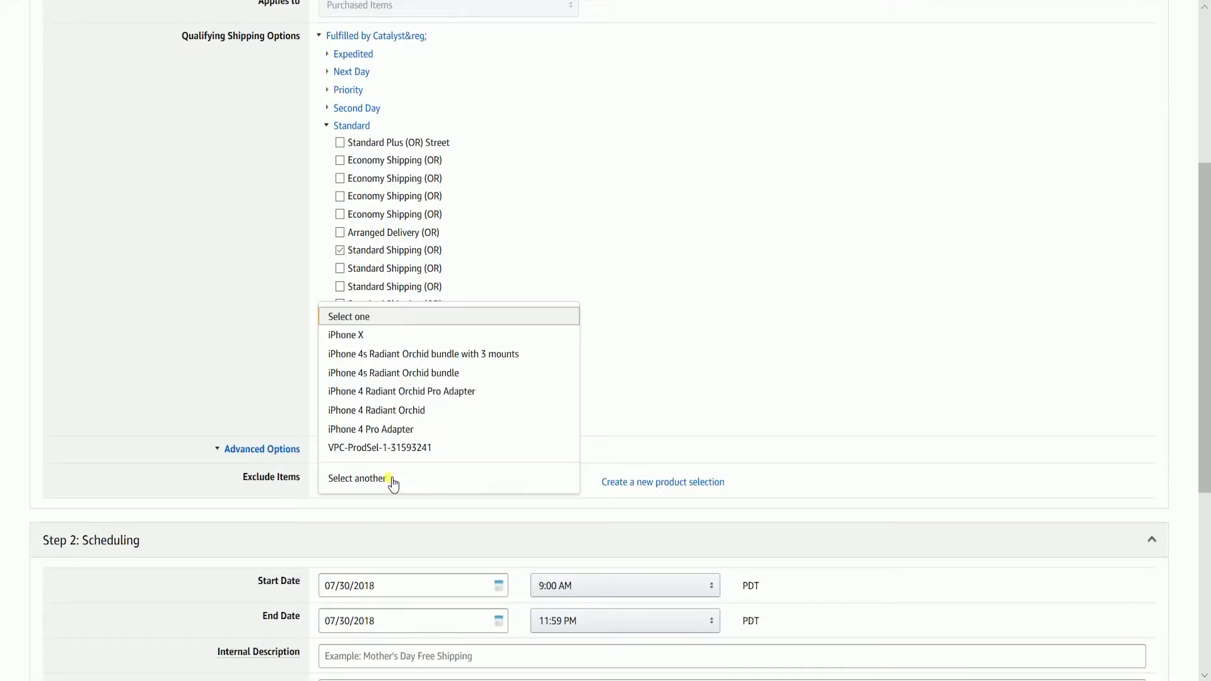
{"action": "left_click", "coordinate": [116, 352]}
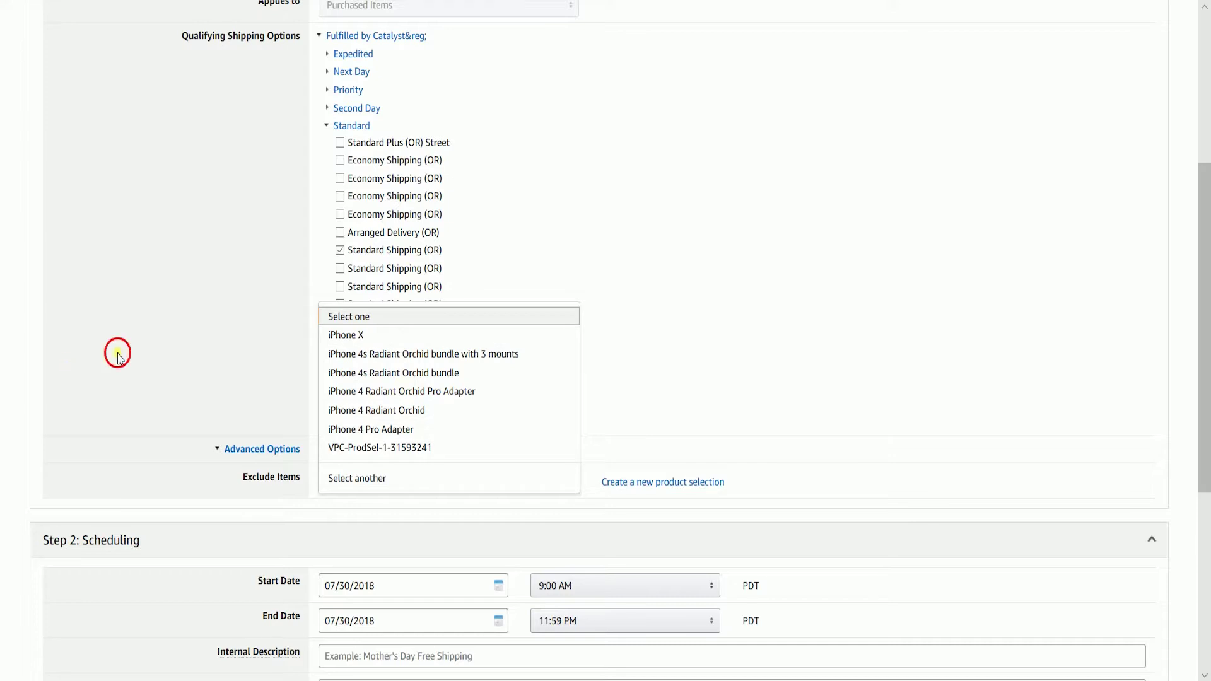
{"action": "left_click", "coordinate": [198, 396]}
- Set the start date to 08/30/2018 and the end date to 09/18/2018
{"action": "scroll", "coordinate": [200, 396], "scroll_direction": "down", "scroll_amount": 5}
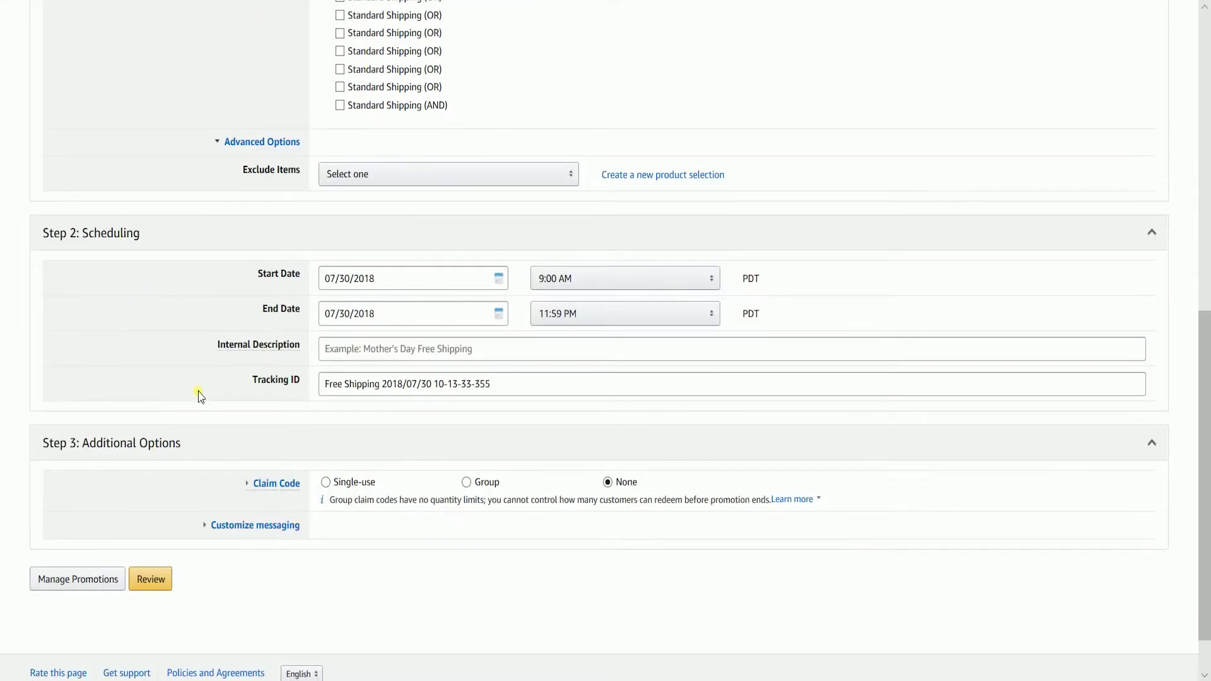
{"action": "left_click", "coordinate": [500, 280]}
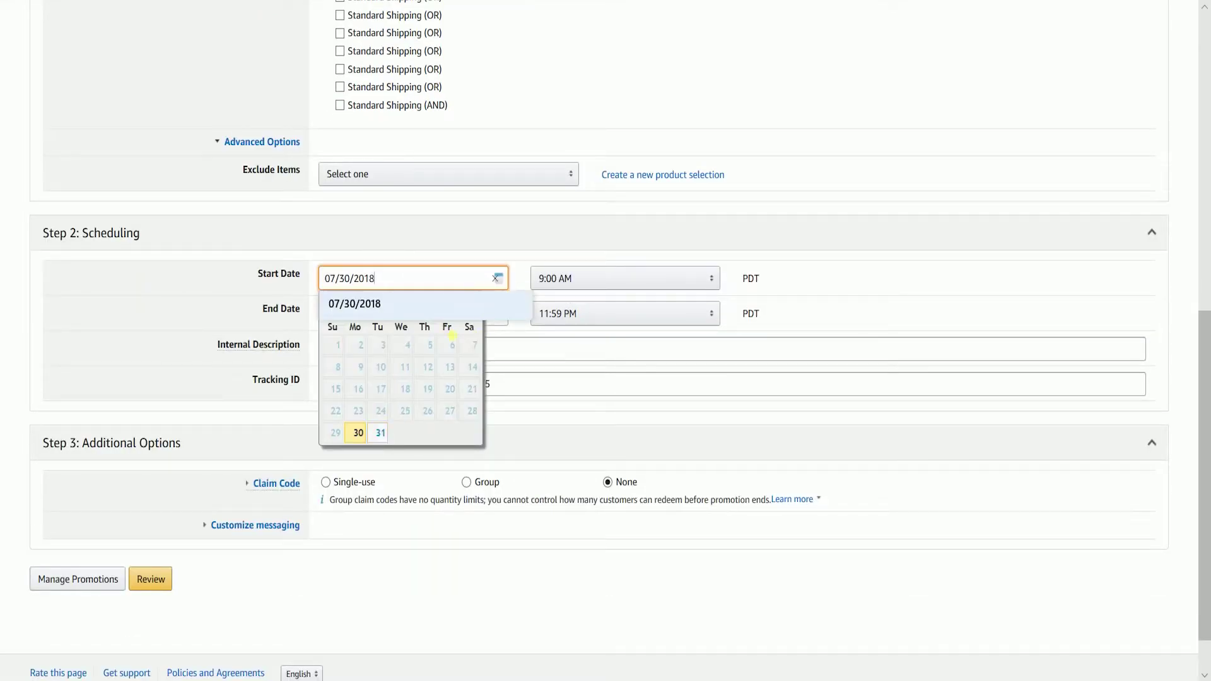
{"action": "scroll", "coordinate": [427, 370], "scroll_direction": "down", "scroll_amount": 1}
{"action": "left_click", "coordinate": [469, 307]}
{"action": "left_click", "coordinate": [427, 376]}
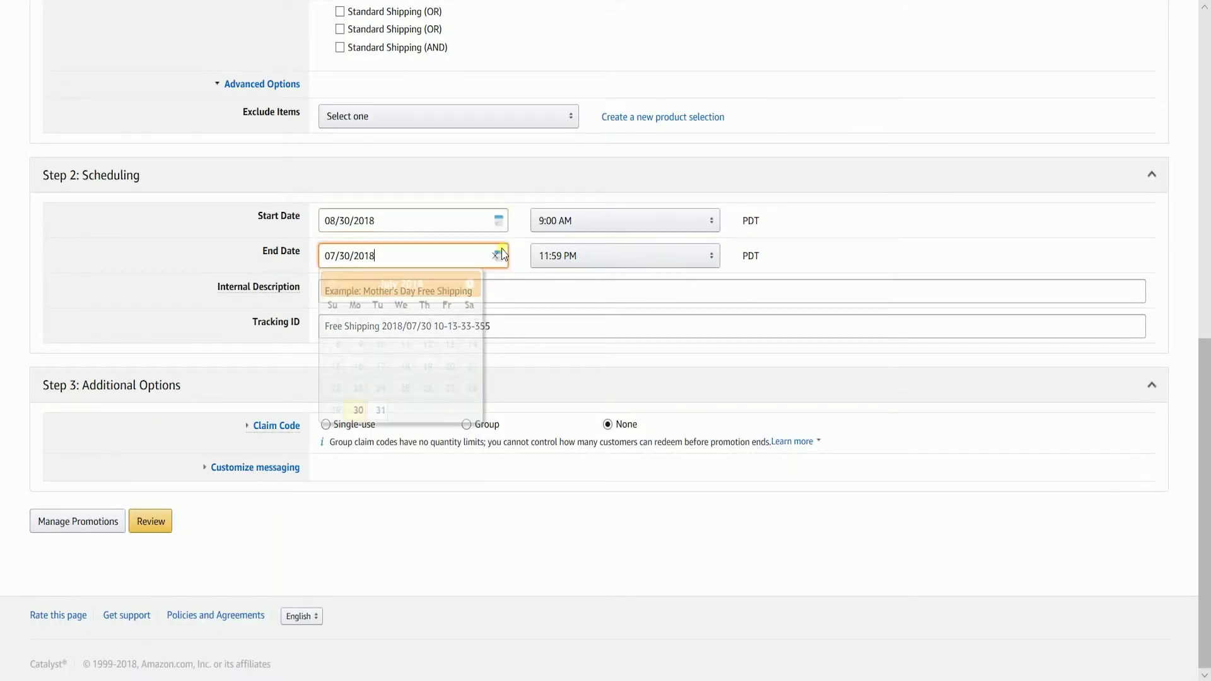
{"action": "left_click", "coordinate": [470, 285]}
{"action": "left_click", "coordinate": [472, 285]}
{"action": "left_click", "coordinate": [380, 388]}
- Replace the internal description with the copied Tracking ID
{"action": "left_click", "coordinate": [485, 301]}
{"action": "left_click", "coordinate": [489, 308]}
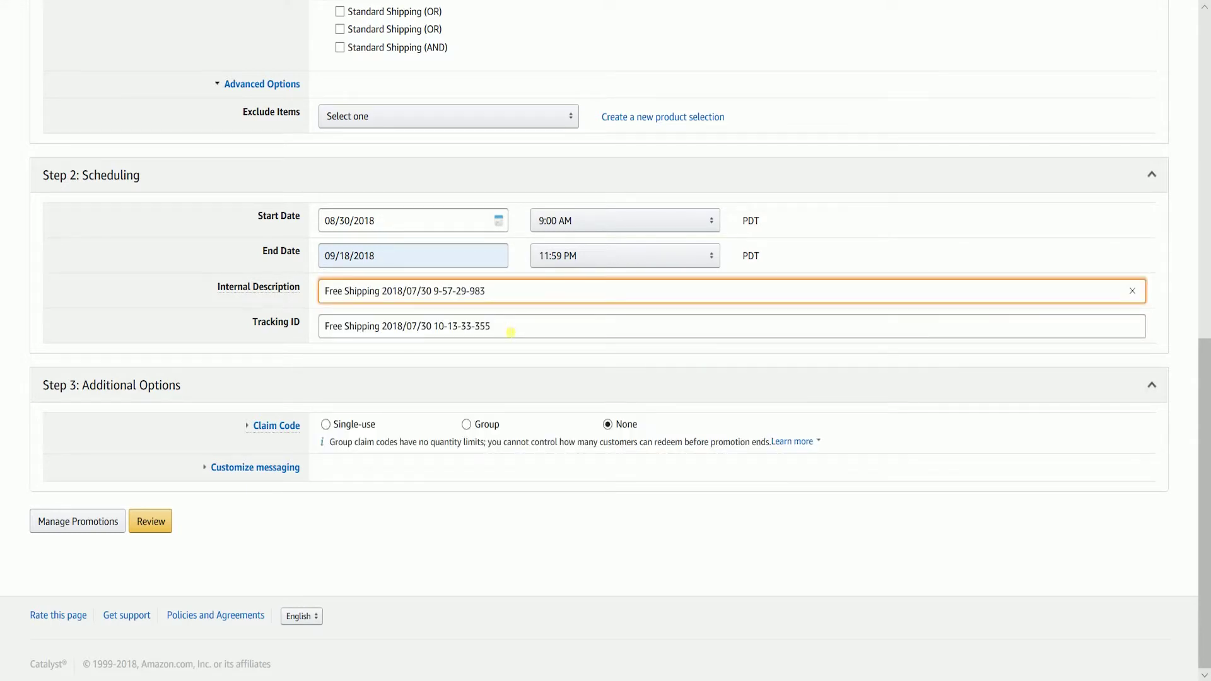
{"action": "left_click", "coordinate": [510, 333]}
{"action": "key", "text": "ctrl+a"}
{"action": "key", "text": "ctrl+c"}
{"action": "left_click", "coordinate": [434, 301]}
{"action": "key", "text": "ctrl+a"}
{"action": "key", "text": "ctrl+v"}
{"action": "left_click", "coordinate": [151, 314]}
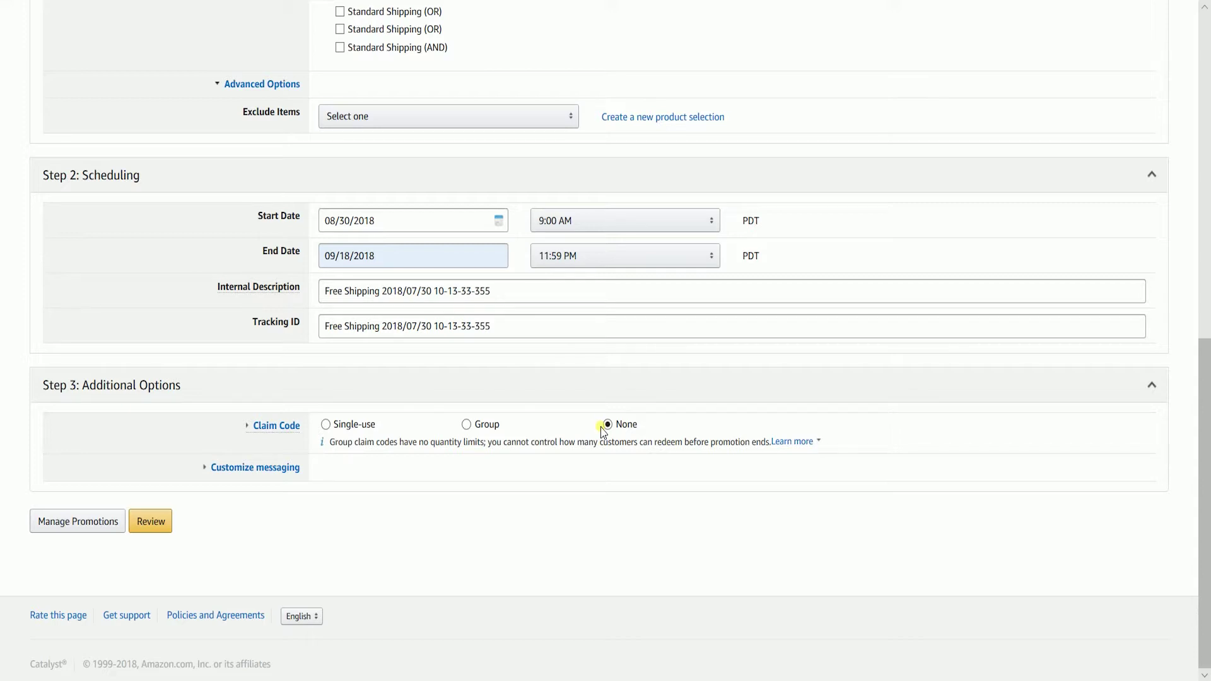
- Paste the bulleted terms and conditions under Customize messaging
{"action": "left_click", "coordinate": [288, 472]}
{"action": "scroll", "coordinate": [605, 434], "scroll_direction": "down", "scroll_amount": 2}
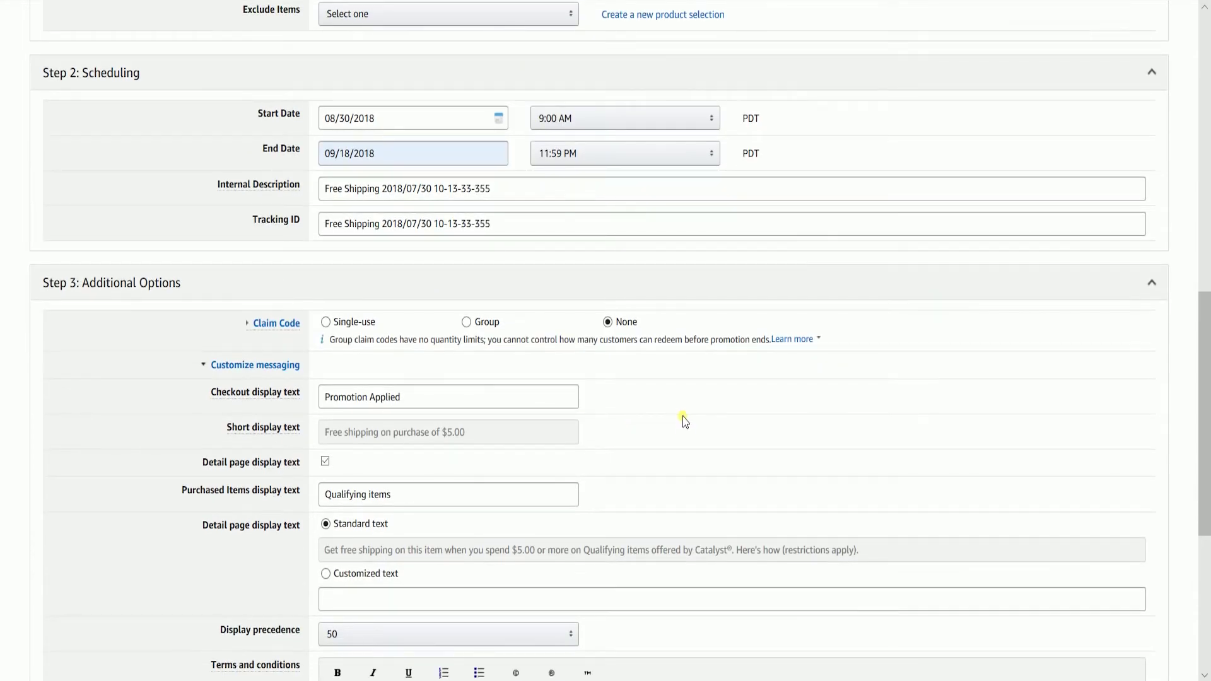
{"action": "scroll", "coordinate": [684, 419], "scroll_direction": "down", "scroll_amount": 2}
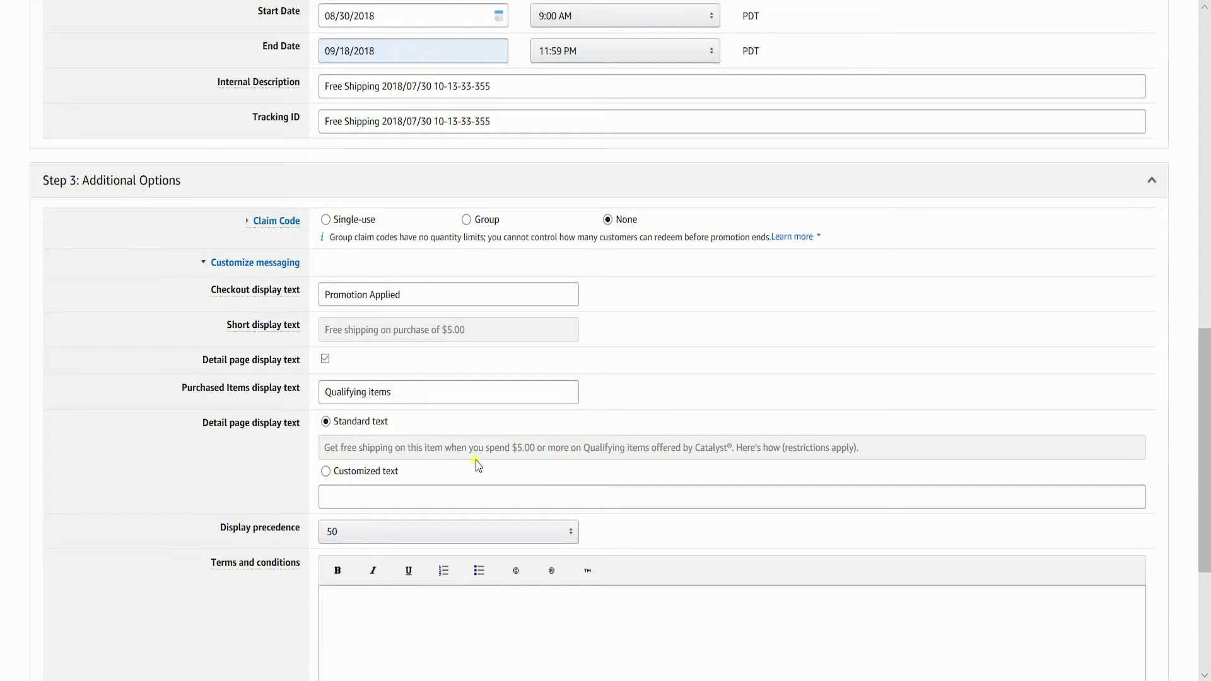
{"action": "scroll", "coordinate": [393, 577], "scroll_direction": "down", "scroll_amount": 2}
{"action": "left_click", "coordinate": [393, 577]}
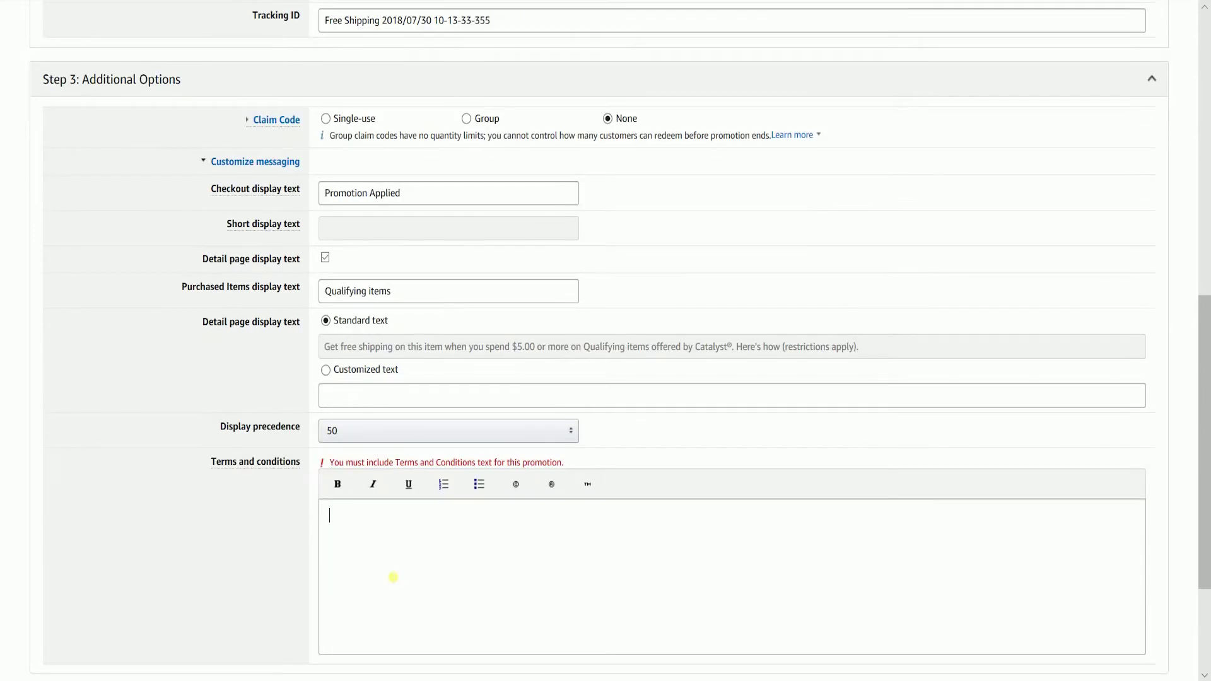
{"action": "key", "text": "ctrl+v"}
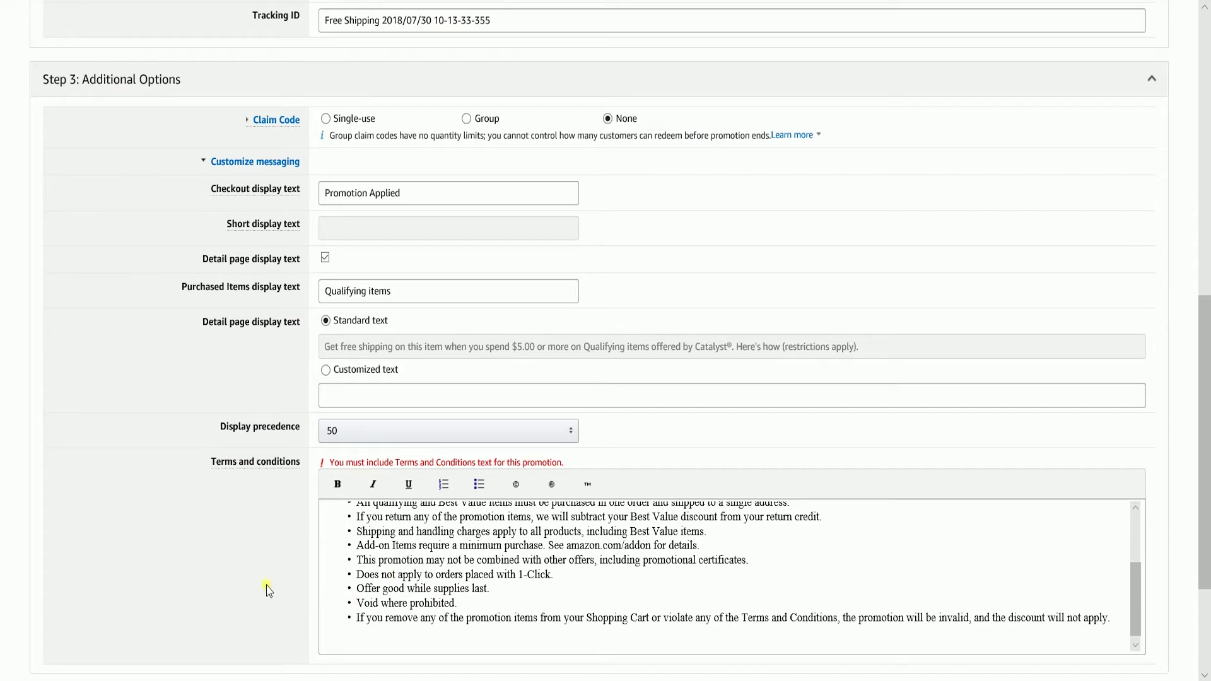
- Proceed to the Review Promotion page
{"action": "scroll", "coordinate": [429, 615], "scroll_direction": "up", "scroll_amount": 6}
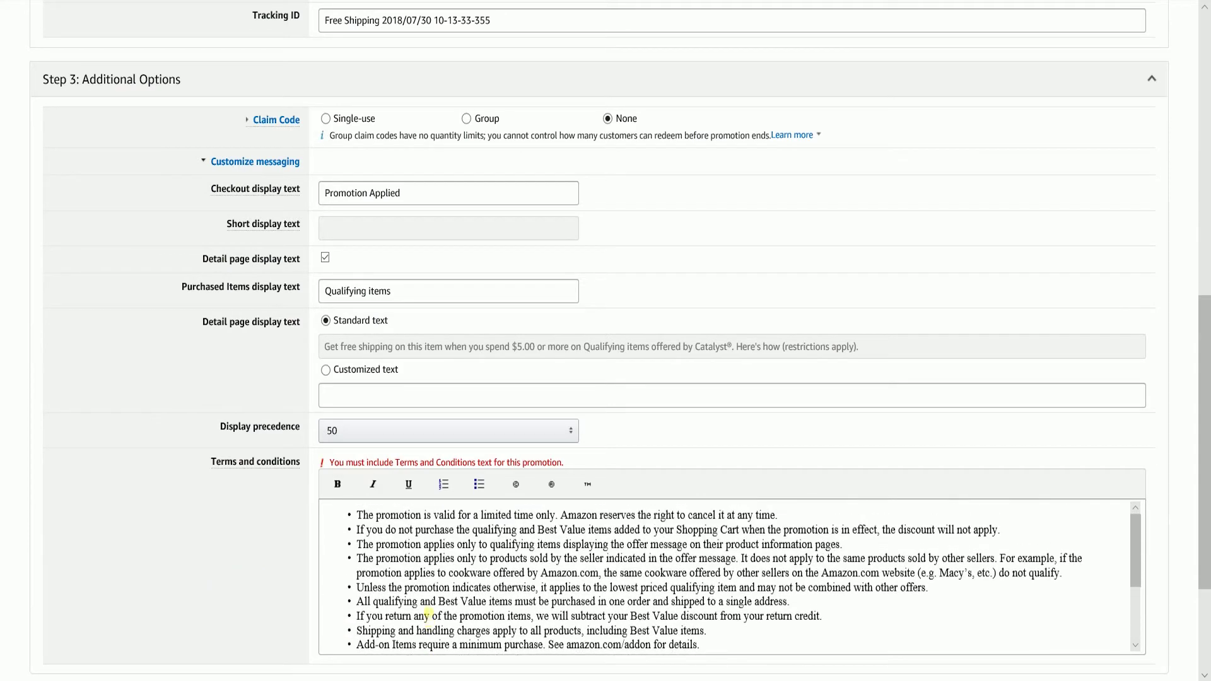
{"action": "scroll", "coordinate": [102, 555], "scroll_direction": "down", "scroll_amount": 5}
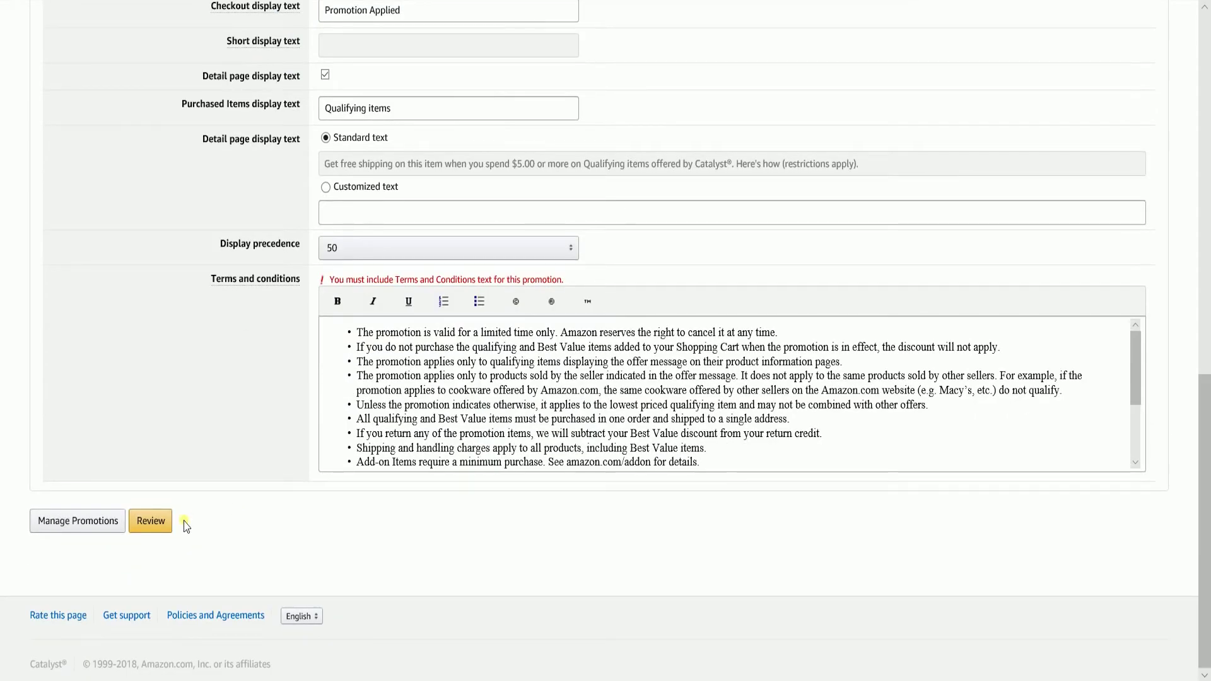
{"action": "left_click", "coordinate": [162, 522]}
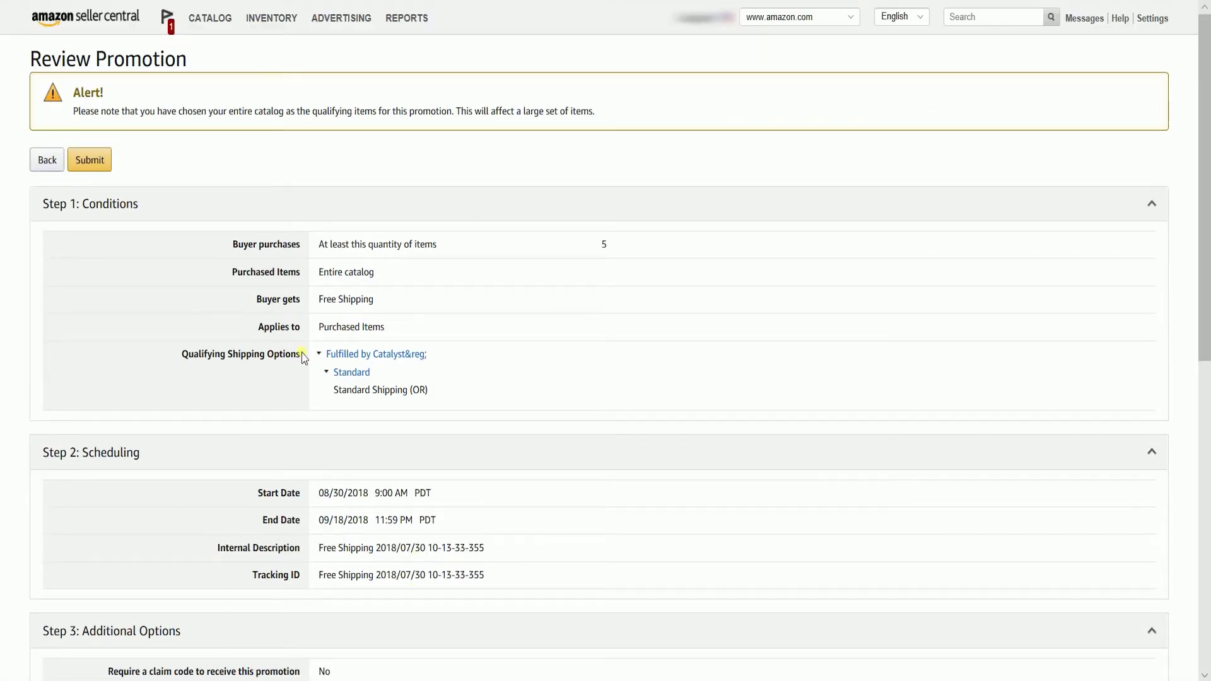
{"action": "scroll", "coordinate": [233, 271], "scroll_direction": "down", "scroll_amount": 10}
{"action": "scroll", "coordinate": [219, 428], "scroll_direction": "up", "scroll_amount": 10}
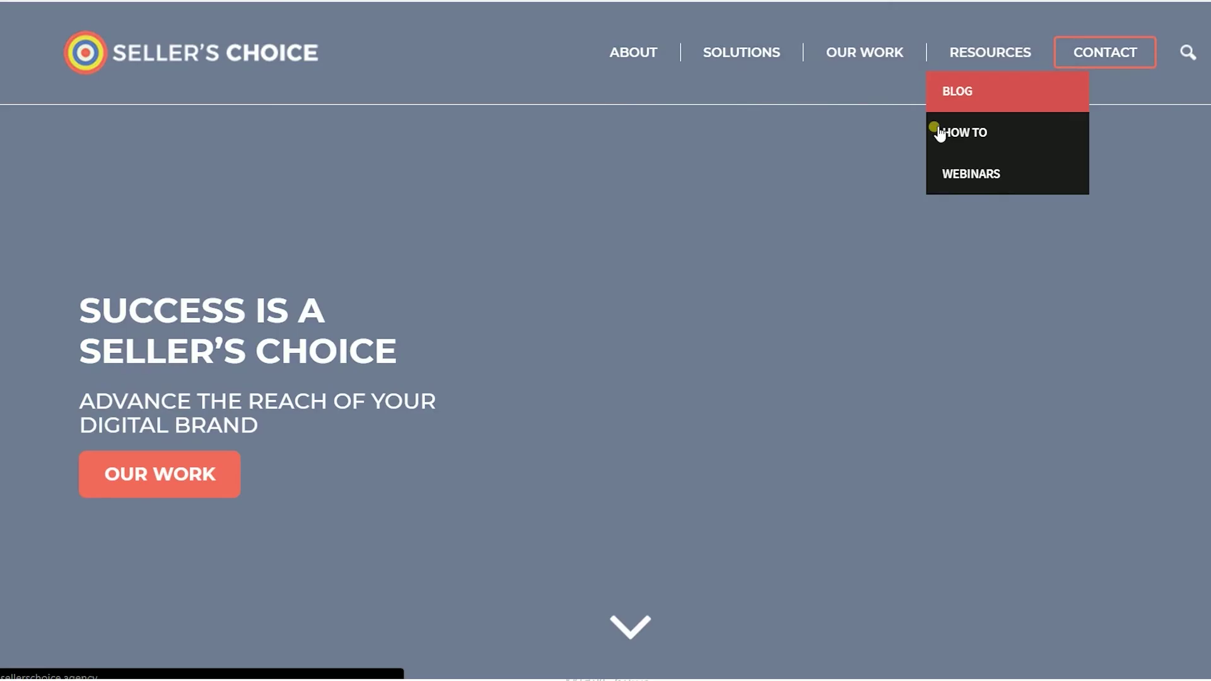
- Browse the Resources How To and Webinars pages, then go back
{"action": "left_click", "coordinate": [938, 130]}
{"action": "scroll", "coordinate": [930, 215], "scroll_direction": "down", "scroll_amount": 5}
{"action": "scroll", "coordinate": [930, 216], "scroll_direction": "up", "scroll_amount": 5}
{"action": "left_click", "coordinate": [982, 171]}
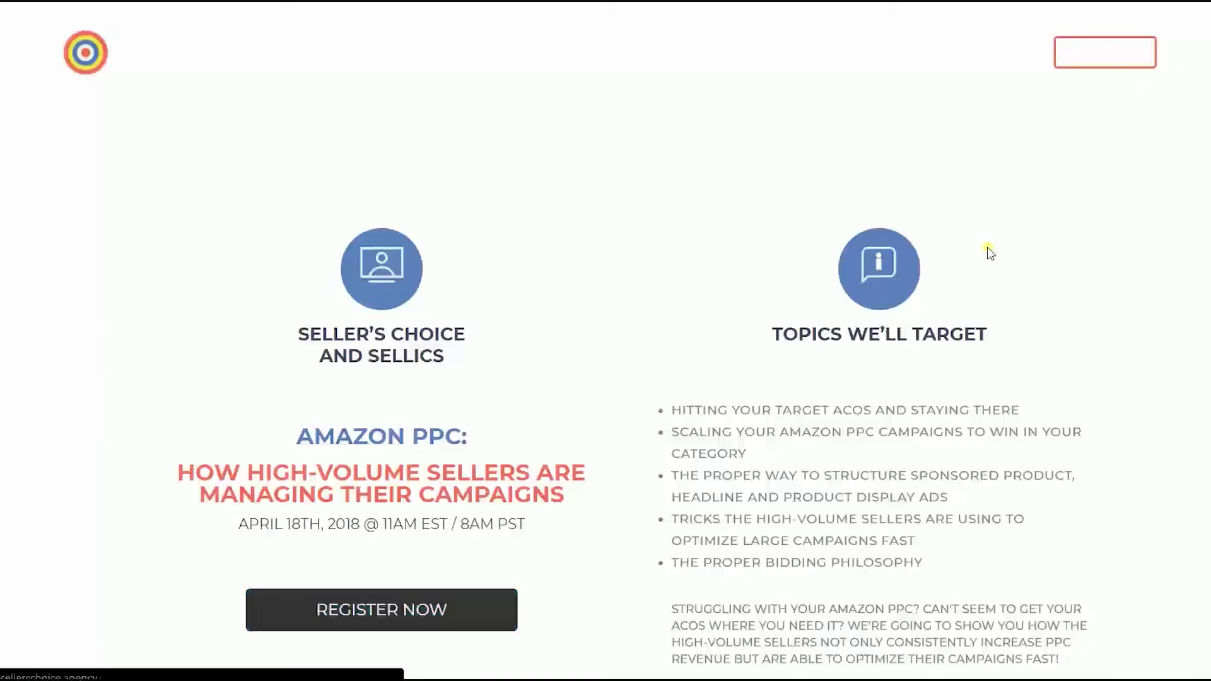
{"action": "scroll", "coordinate": [988, 252], "scroll_direction": "down", "scroll_amount": 5}
{"action": "scroll", "coordinate": [989, 252], "scroll_direction": "up", "scroll_amount": 5}
{"action": "key", "text": "alt+Left"}
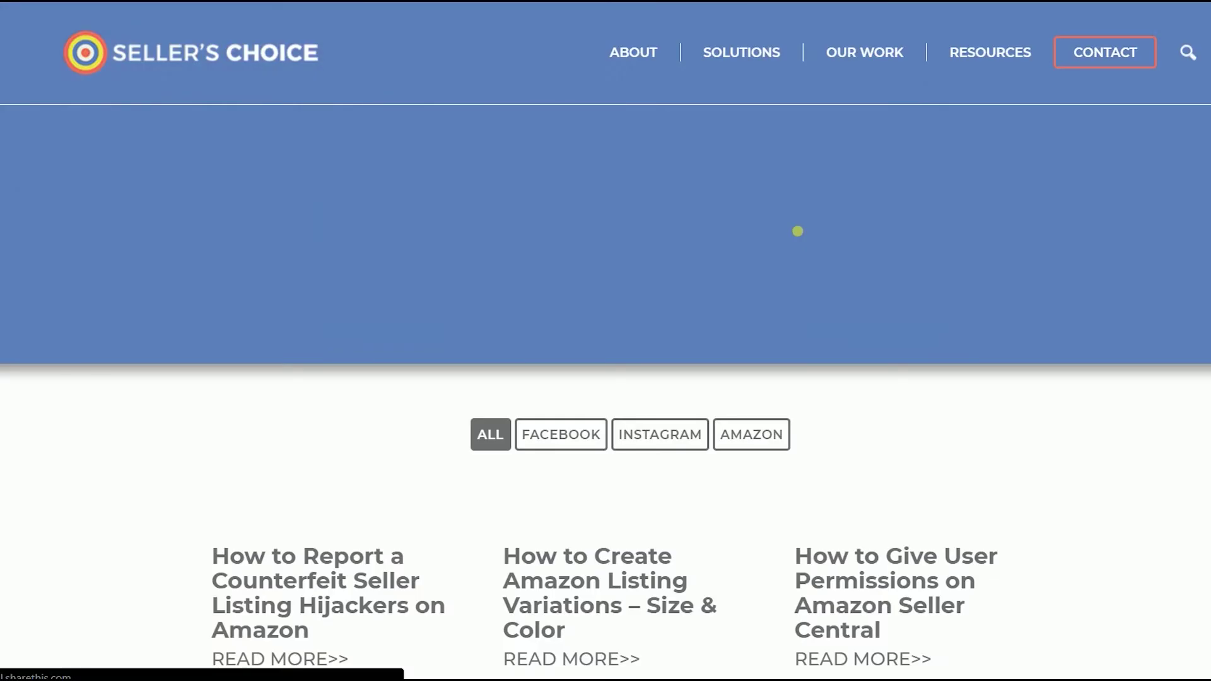
- Open the Blog page from the Resources menu and scan its posts
{"action": "mouse_move", "coordinate": [979, 63]}
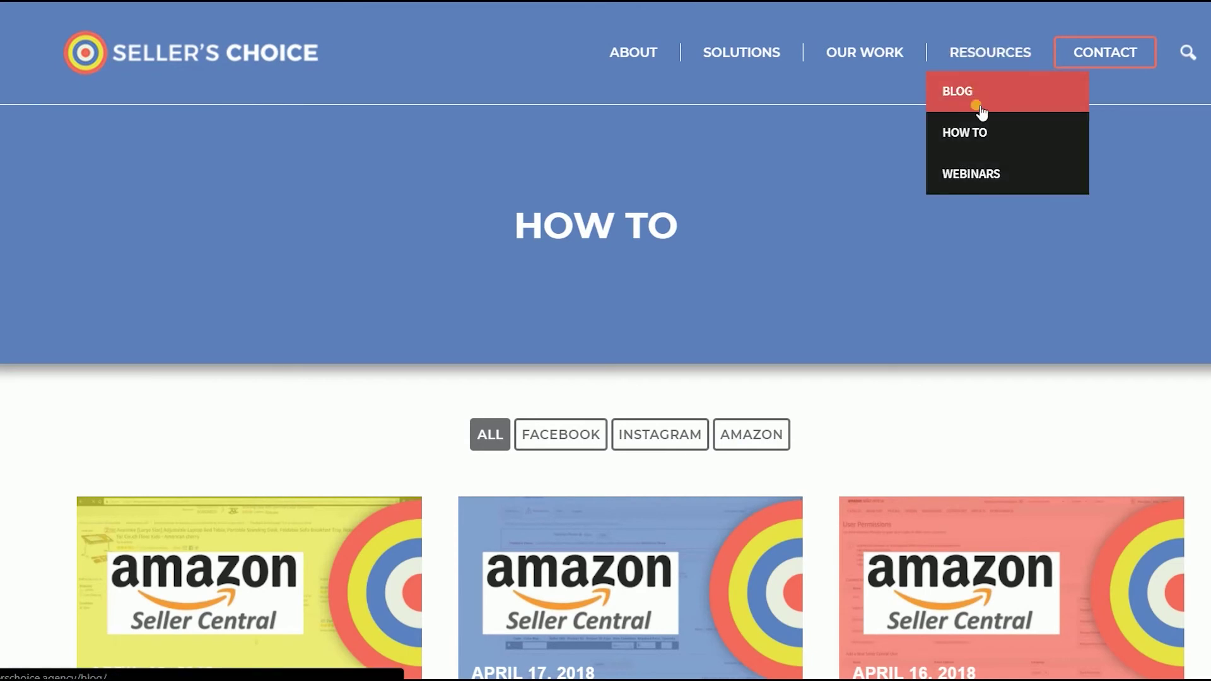
{"action": "left_click", "coordinate": [981, 111]}
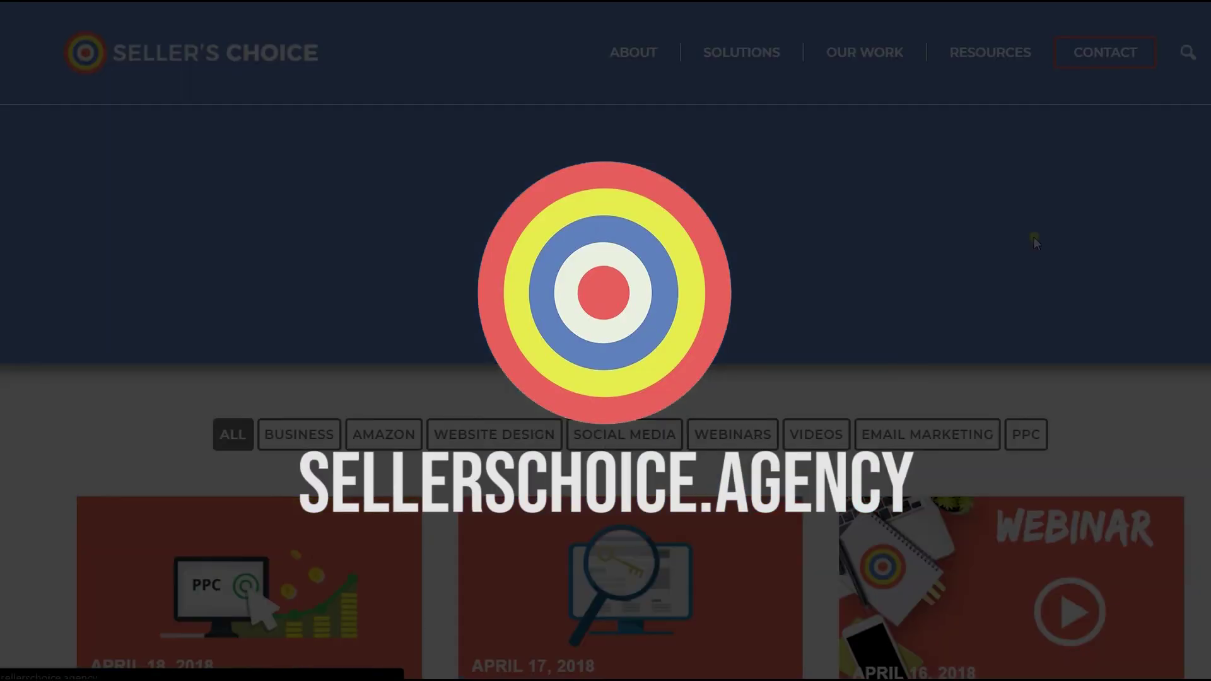
{"action": "scroll", "coordinate": [1034, 240], "scroll_direction": "down", "scroll_amount": 15}
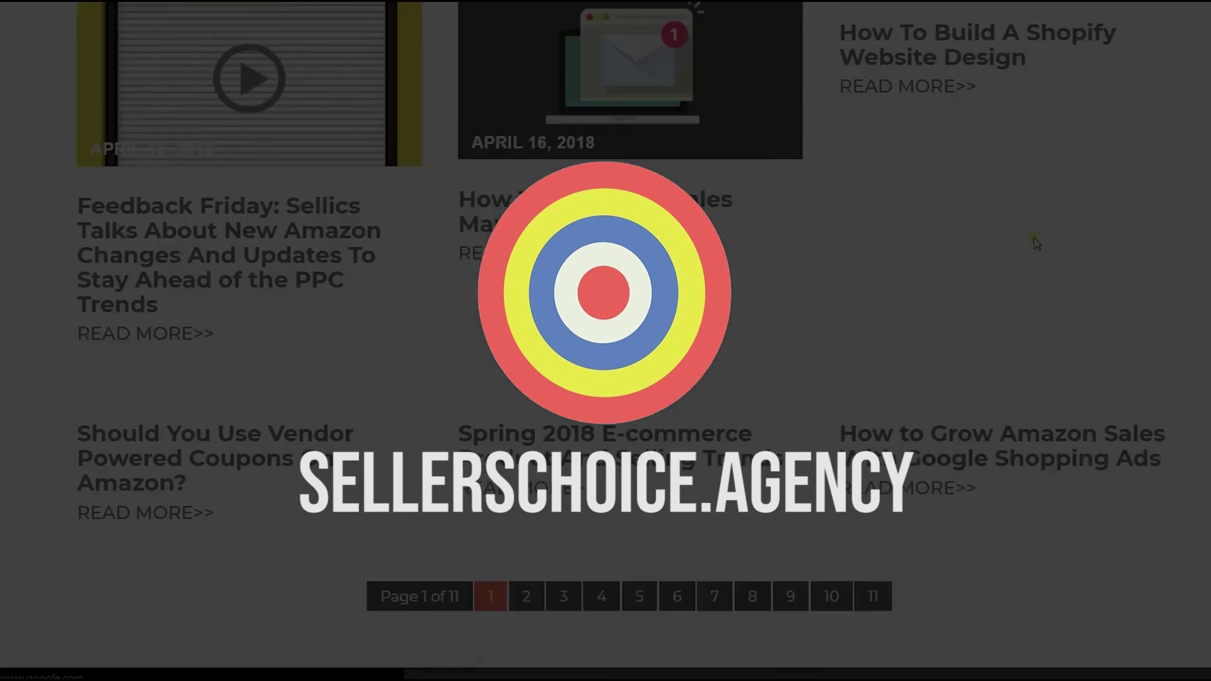
{"action": "scroll", "coordinate": [1034, 241], "scroll_direction": "up", "scroll_amount": 15}
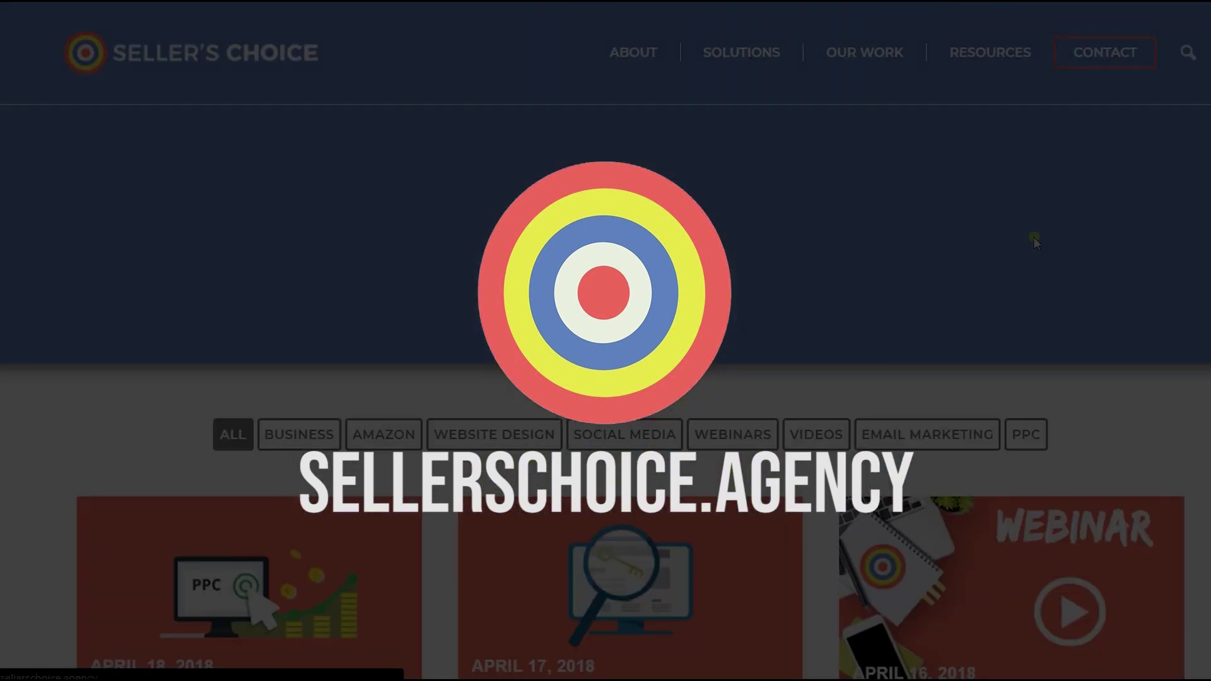